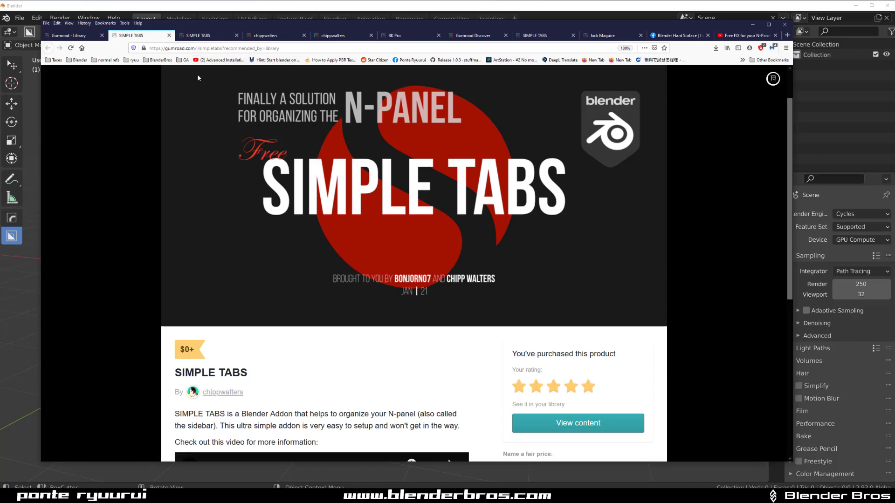
From the other Simple Tabs product page, open the author's Gumroad profile listing 19 products
{"action": "left_click", "coordinate": [198, 35]}
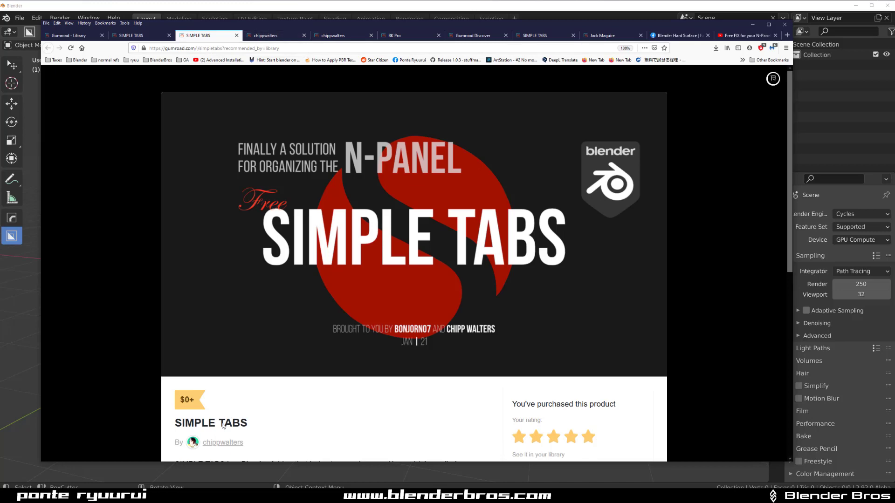
{"action": "scroll", "coordinate": [223, 425], "scroll_direction": "down", "scroll_amount": 3}
{"action": "left_click", "coordinate": [222, 345]}
{"action": "scroll", "coordinate": [391, 218], "scroll_direction": "down", "scroll_amount": 3}
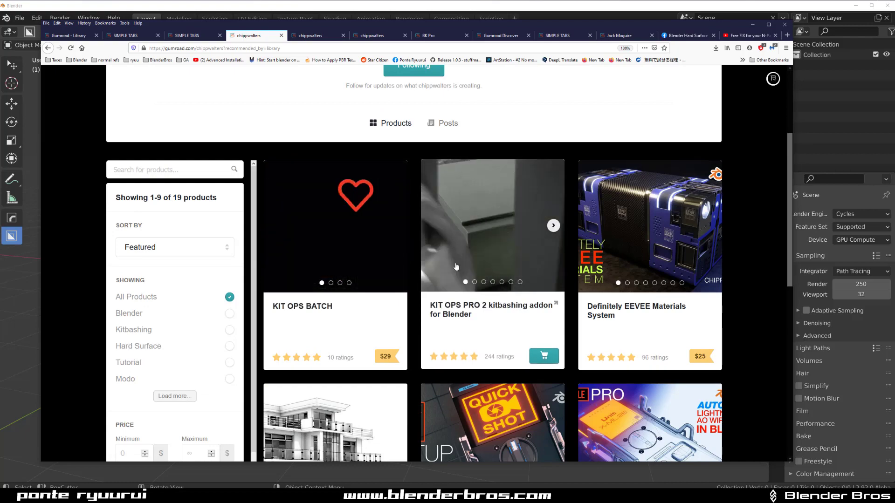
{"action": "scroll", "coordinate": [461, 262], "scroll_direction": "down", "scroll_amount": 4}
{"action": "scroll", "coordinate": [474, 250], "scroll_direction": "up", "scroll_amount": 2}
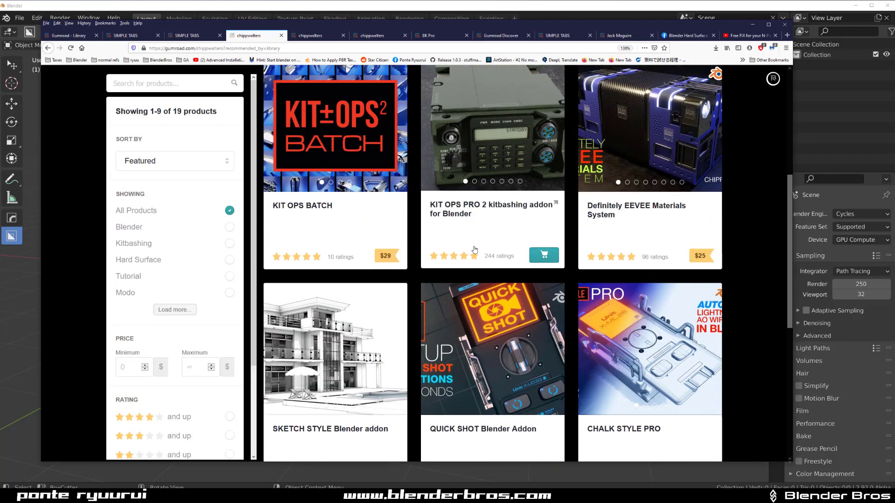
{"action": "scroll", "coordinate": [616, 219], "scroll_direction": "down", "scroll_amount": 6}
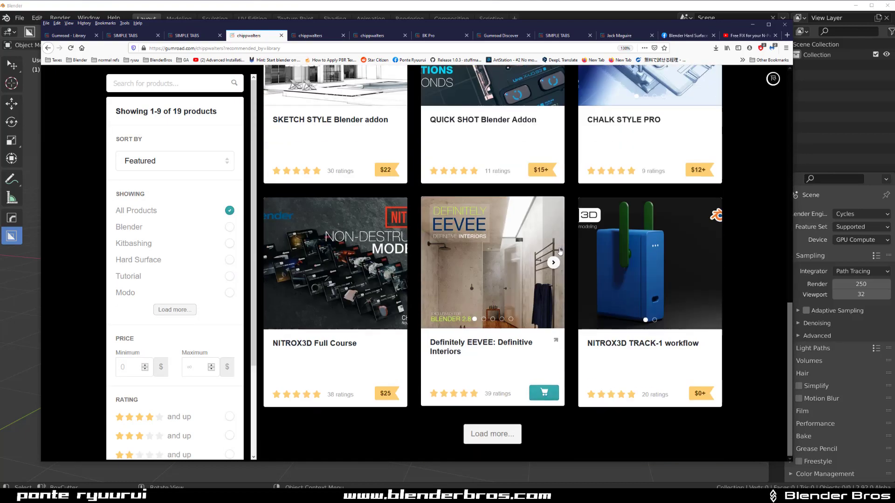
{"action": "scroll", "coordinate": [564, 259], "scroll_direction": "up", "scroll_amount": 8}
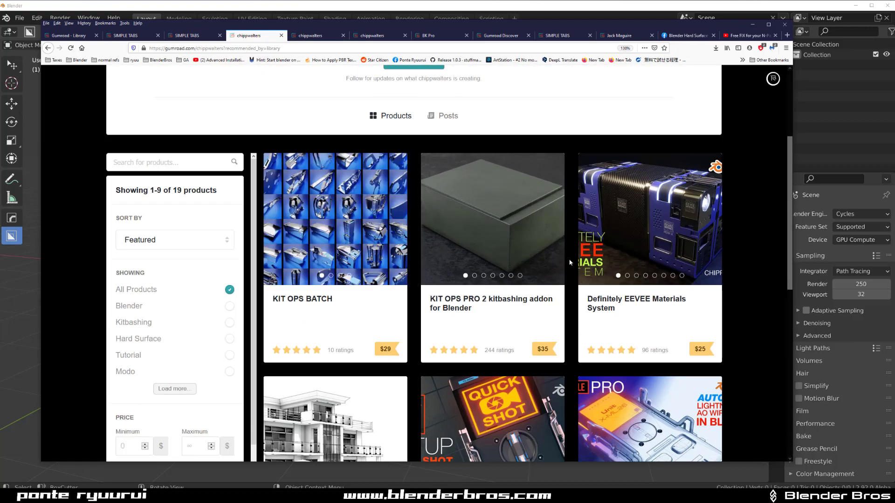
{"action": "scroll", "coordinate": [569, 259], "scroll_direction": "down", "scroll_amount": 3}
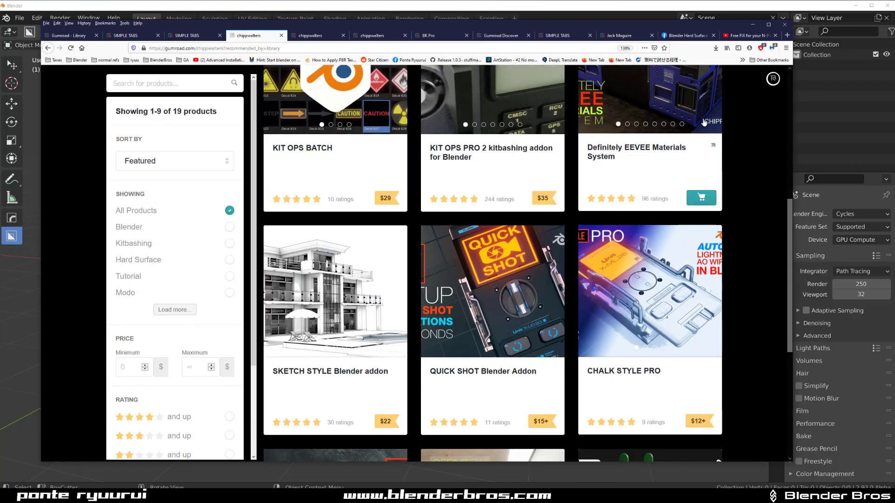
{"action": "scroll", "coordinate": [581, 197], "scroll_direction": "up", "scroll_amount": 2}
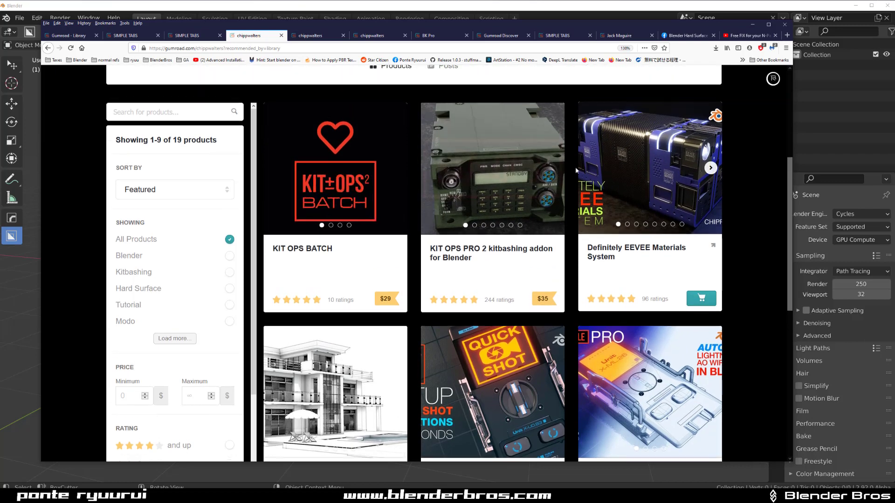
{"action": "scroll", "coordinate": [646, 200], "scroll_direction": "down", "scroll_amount": 2}
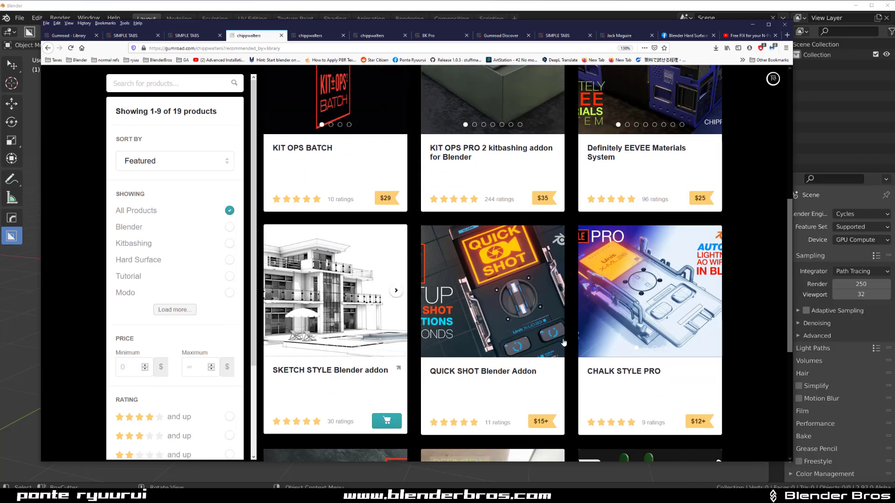
{"action": "scroll", "coordinate": [415, 223], "scroll_direction": "down", "scroll_amount": 3}
{"action": "scroll", "coordinate": [415, 222], "scroll_direction": "up", "scroll_amount": 2}
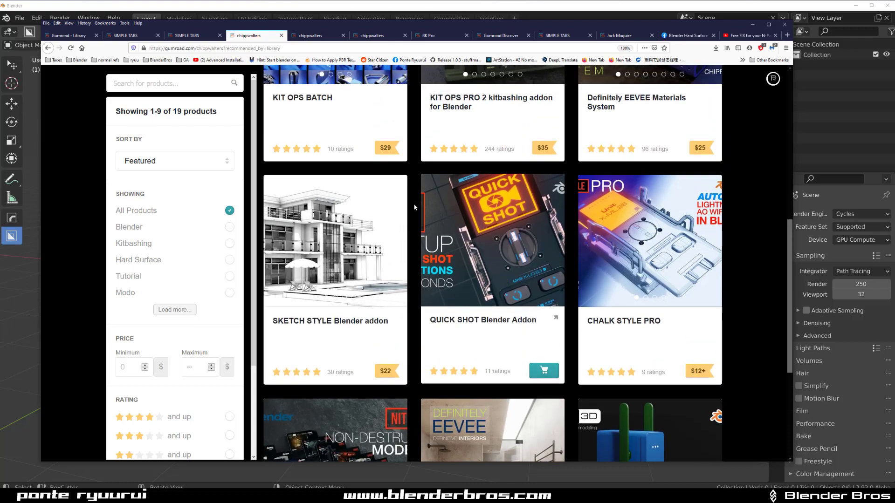
{"action": "scroll", "coordinate": [415, 223], "scroll_direction": "down", "scroll_amount": 3}
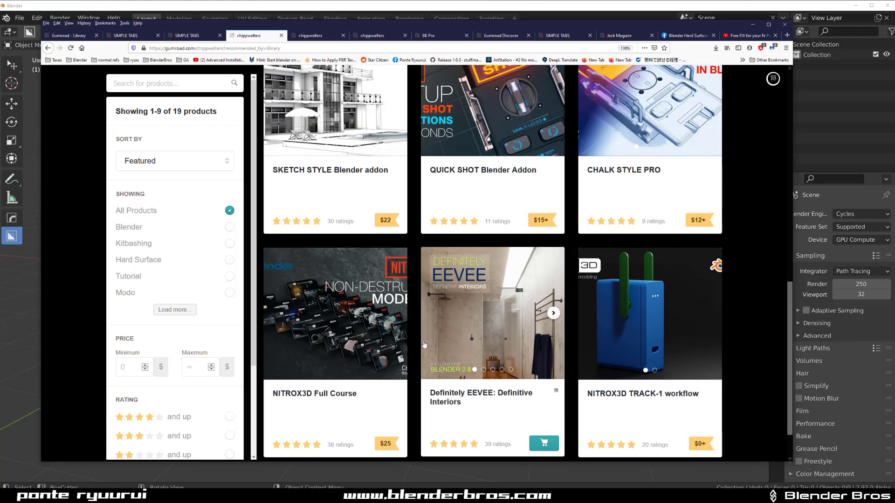
{"action": "scroll", "coordinate": [423, 344], "scroll_direction": "up", "scroll_amount": 3}
{"action": "scroll", "coordinate": [479, 231], "scroll_direction": "up", "scroll_amount": 4}
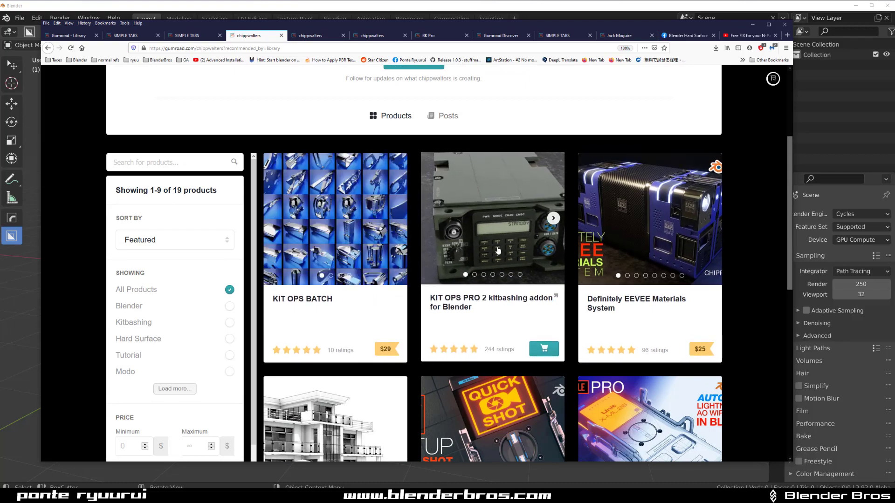
{"action": "scroll", "coordinate": [498, 249], "scroll_direction": "down", "scroll_amount": 4}
{"action": "scroll", "coordinate": [756, 189], "scroll_direction": "up", "scroll_amount": 5}
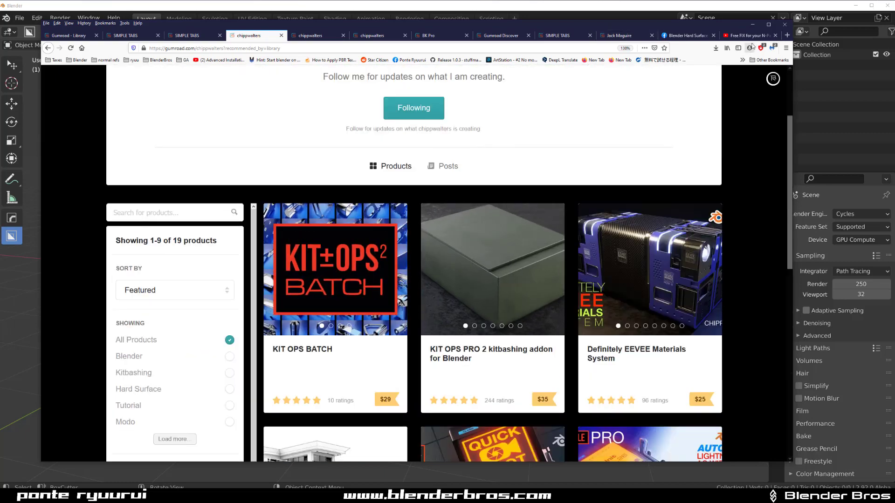
Minimize Firefox, check the enabled add-ons in Preferences, and close it to the empty scene
{"action": "left_click", "coordinate": [752, 24]}
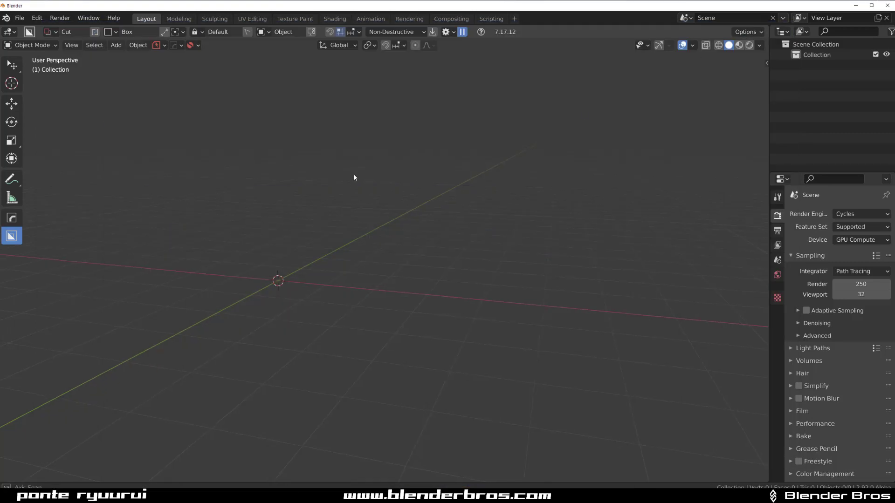
{"action": "middle_click_drag", "start_coordinate": [355, 179], "coordinate": [303, 193]}
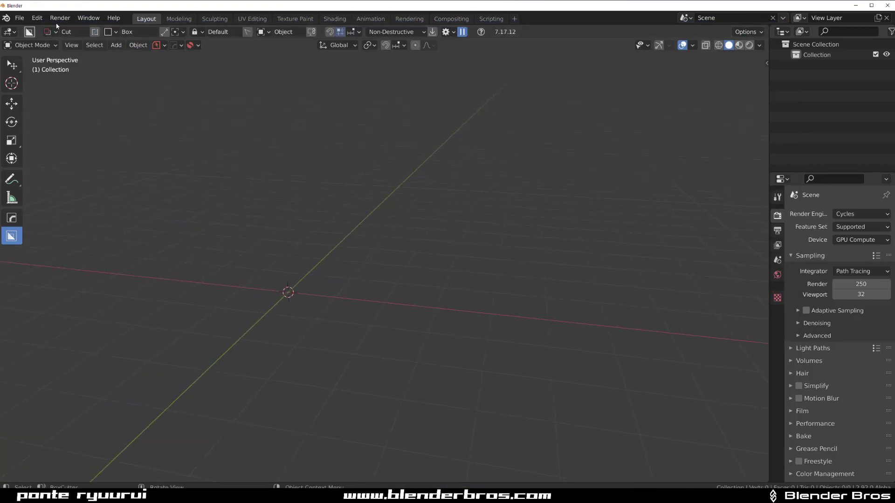
{"action": "left_click", "coordinate": [37, 18]}
{"action": "left_click", "coordinate": [104, 167]}
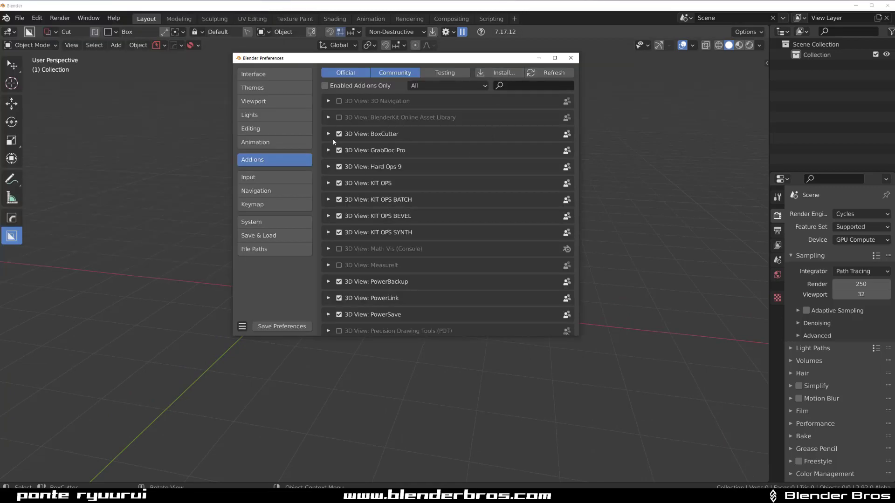
{"action": "left_click", "coordinate": [571, 57]}
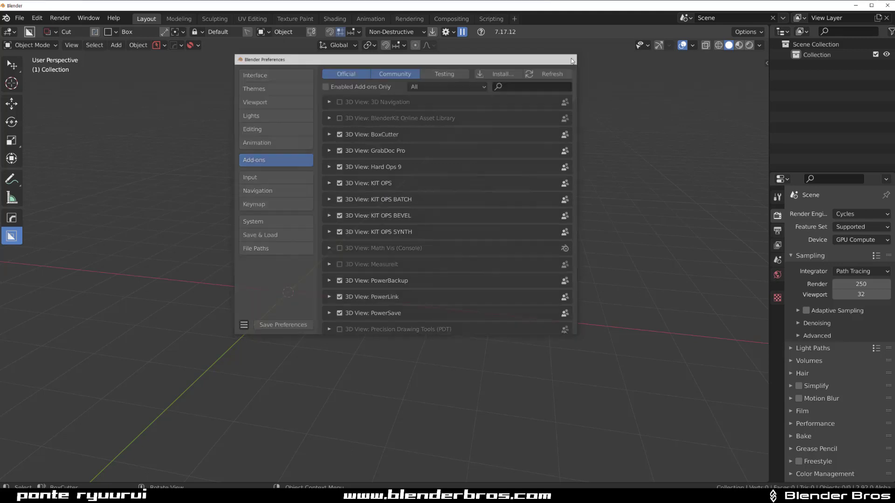
Refresh Simple Tabs from the N-panel and reopen its list of add-on tab names
{"action": "left_click", "coordinate": [194, 45]}
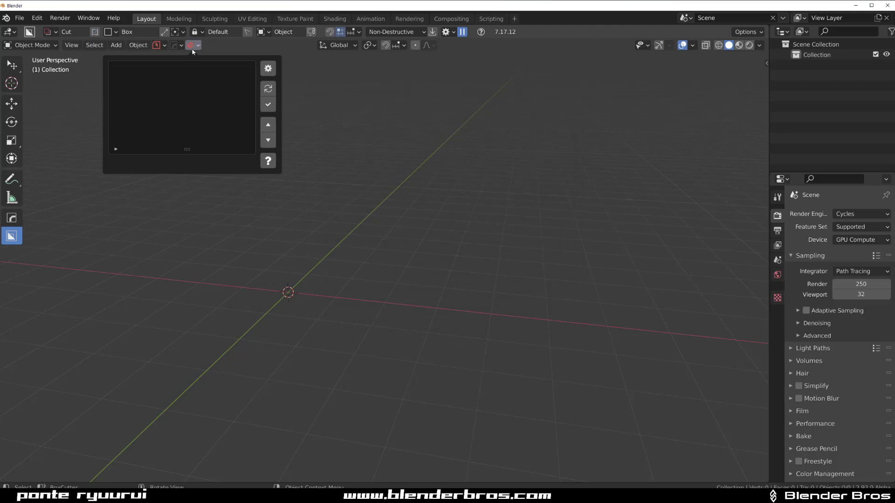
{"action": "left_click", "coordinate": [269, 88]}
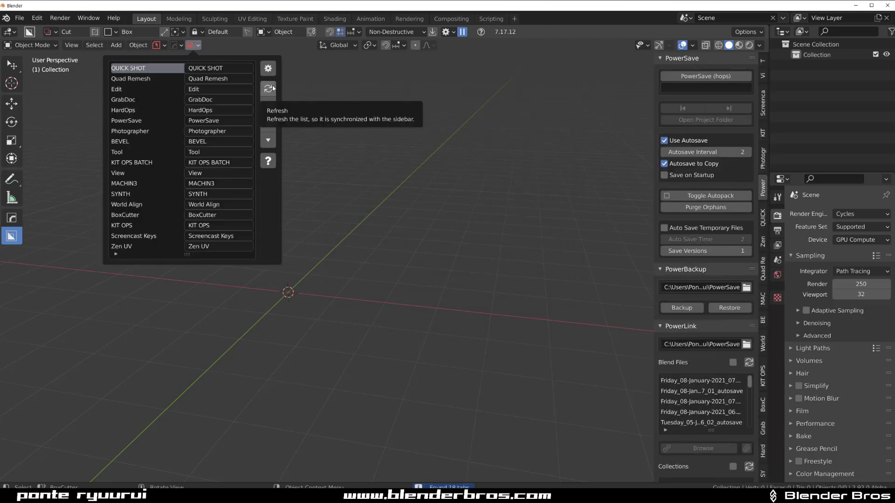
{"action": "key", "text": "Escape"}
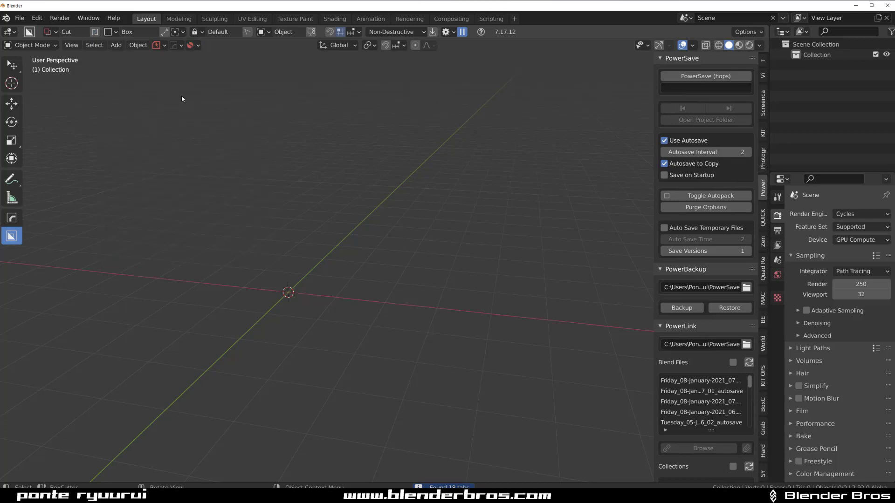
{"action": "left_click", "coordinate": [191, 46]}
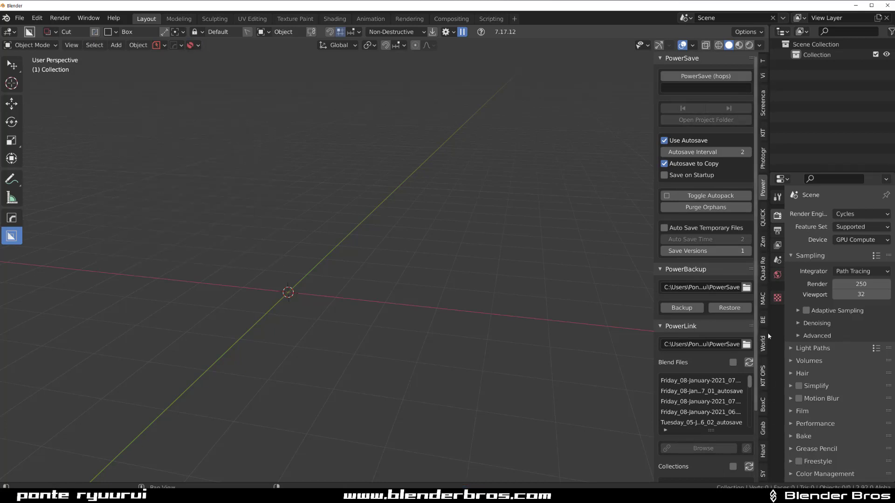
{"action": "left_click", "coordinate": [191, 46]}
Rename the Quad Remesh tab to QR in Simple Tabs and apply it to the sidebar
{"action": "left_click", "coordinate": [192, 45]}
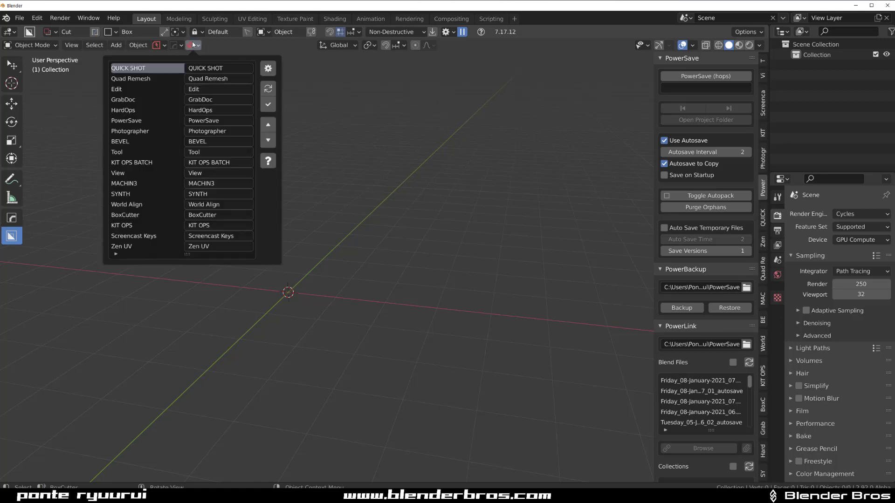
{"action": "left_click", "coordinate": [219, 82]}
{"action": "key", "text": "ctrl+a"}
{"action": "type", "text": "QR"}
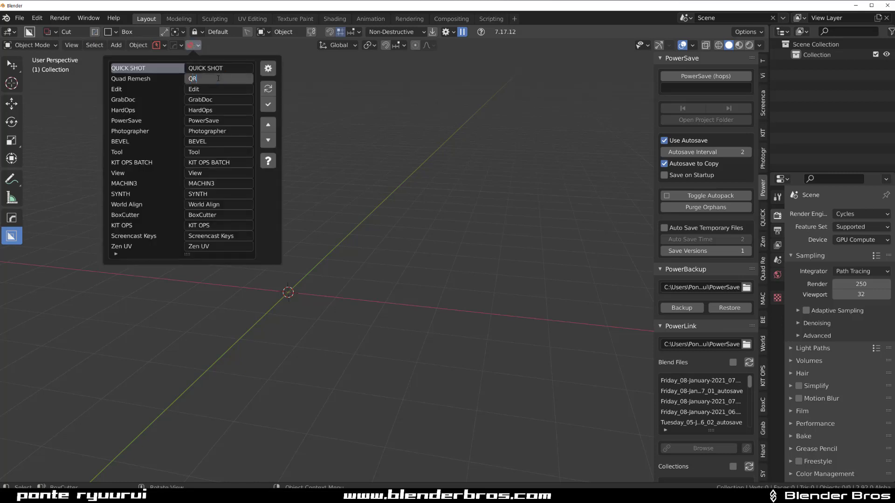
{"action": "left_click", "coordinate": [265, 106]}
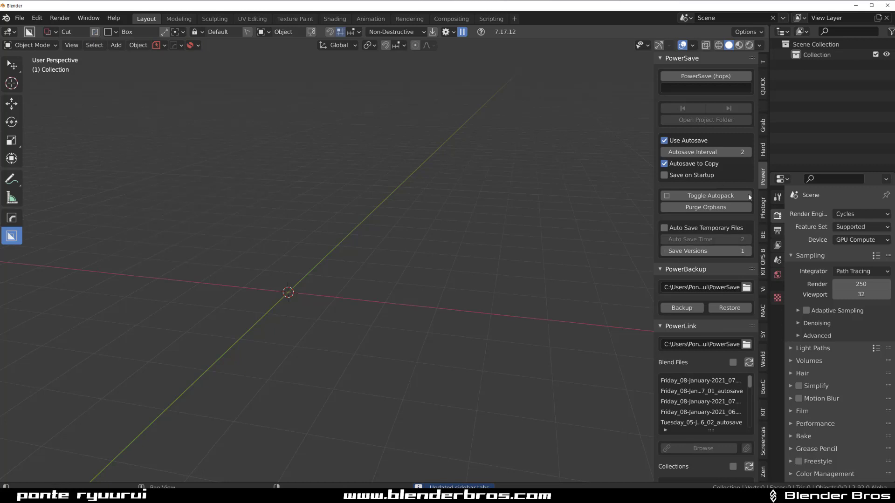
{"action": "left_click", "coordinate": [191, 45]}
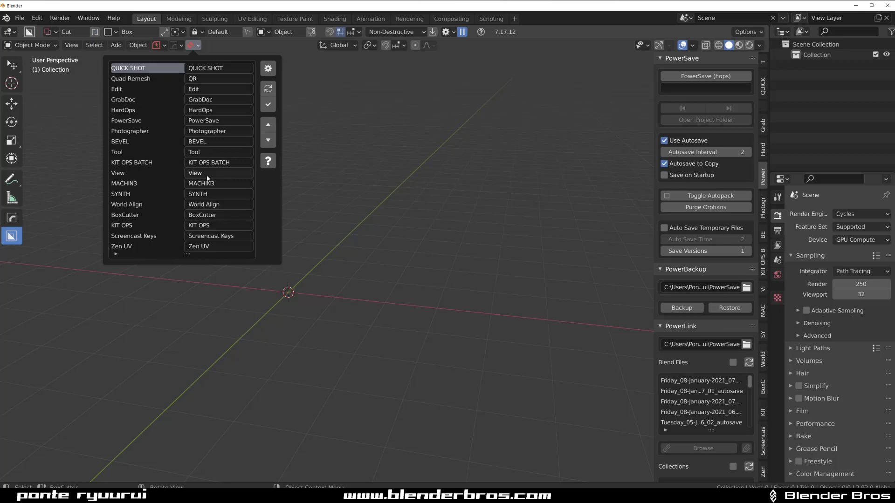
Move the View tab up the Simple Tabs order to sit under QUICK SHOT
{"action": "left_click", "coordinate": [232, 174]}
{"action": "left_click", "coordinate": [138, 175]}
{"action": "left_click", "coordinate": [268, 125]}
{"action": "triple_click", "coordinate": [268, 125]}
{"action": "triple_click", "coordinate": [269, 125]}
{"action": "double_click", "coordinate": [269, 125]}
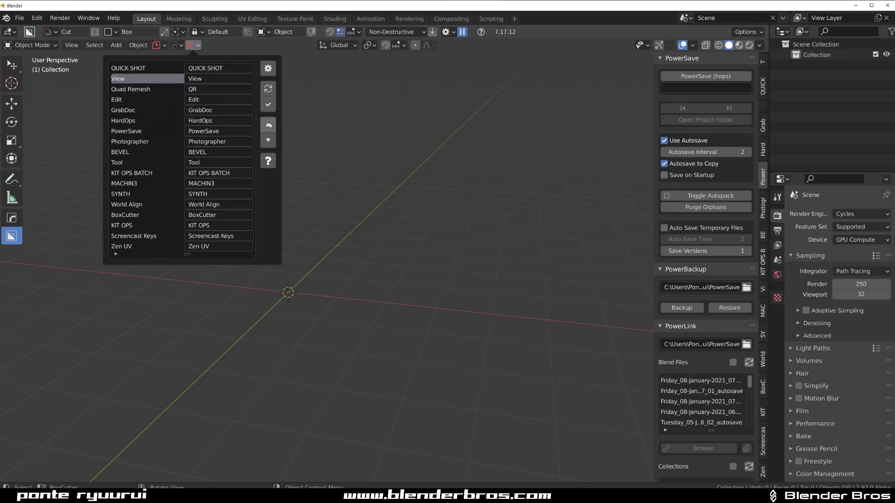
Move the Tool tab up to sit right under View
{"action": "left_click", "coordinate": [128, 100]}
{"action": "left_click", "coordinate": [134, 162]}
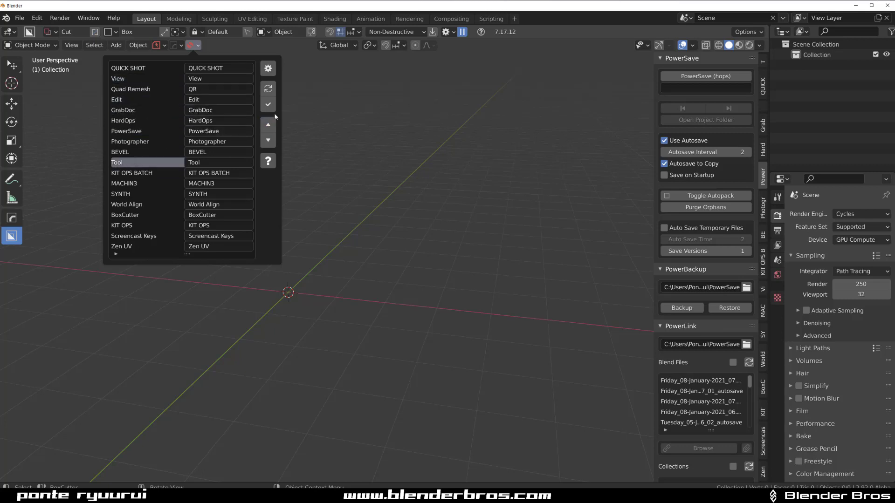
{"action": "left_click", "coordinate": [269, 125]}
{"action": "triple_click", "coordinate": [269, 125]}
{"action": "triple_click", "coordinate": [268, 125]}
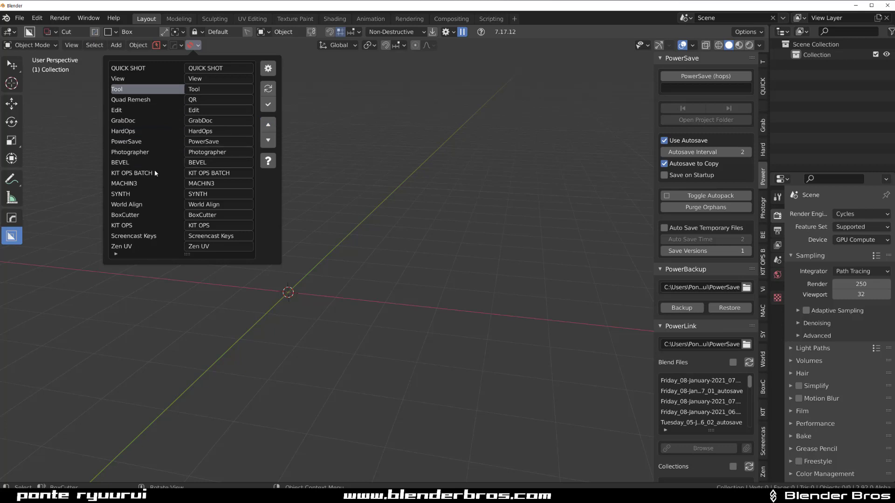
Rename Screencast Keys to SC and move it up just below Tool
{"action": "left_click", "coordinate": [131, 236]}
{"action": "double_click", "coordinate": [205, 236]}
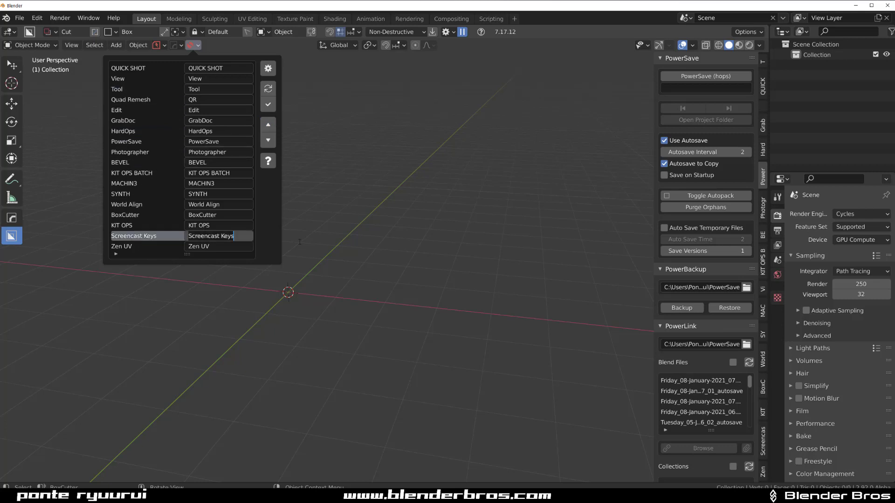
{"action": "type", "text": "SC"}
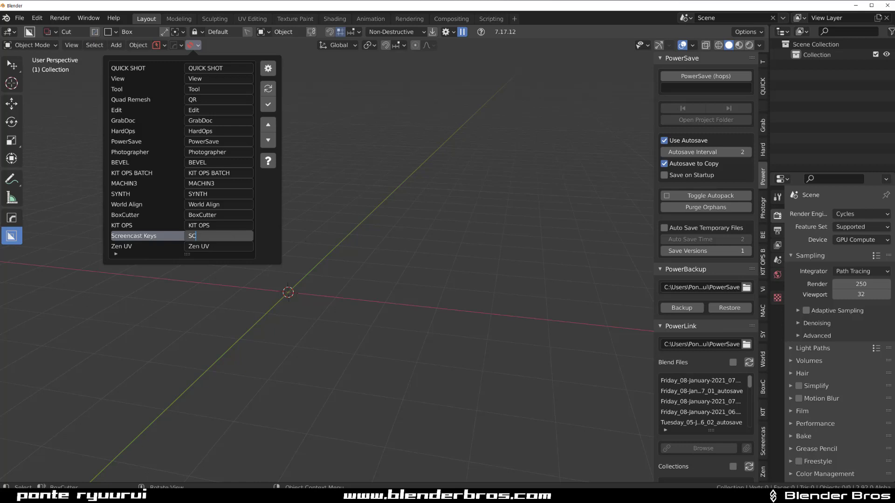
{"action": "key", "text": "Return"}
{"action": "left_click", "coordinate": [267, 124]}
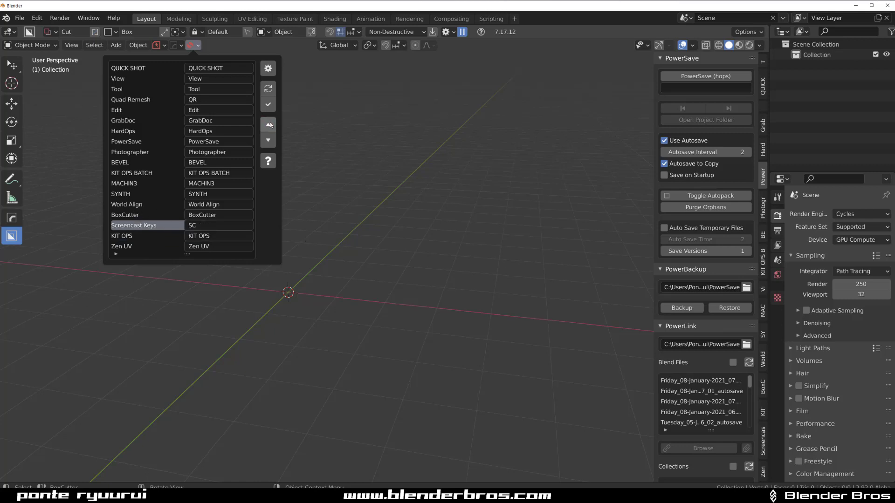
{"action": "left_click", "coordinate": [267, 124]}
{"action": "left_click", "coordinate": [266, 125]}
{"action": "left_click", "coordinate": [265, 126]}
{"action": "left_click", "coordinate": [265, 126]}
{"action": "left_click", "coordinate": [265, 125]}
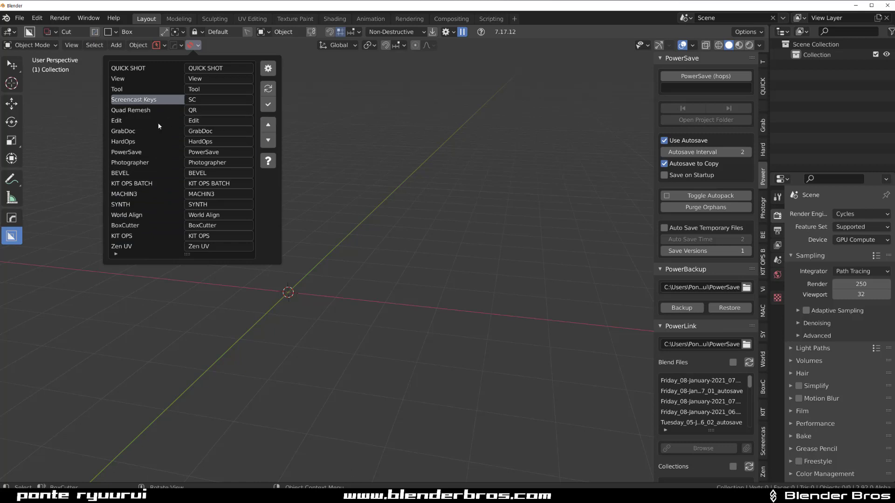
Shorten GrabDoc, HardOps, PowerSave and Photographer tab names to Gdoc, HOPS, PS and Phot
{"action": "double_click", "coordinate": [209, 131]}
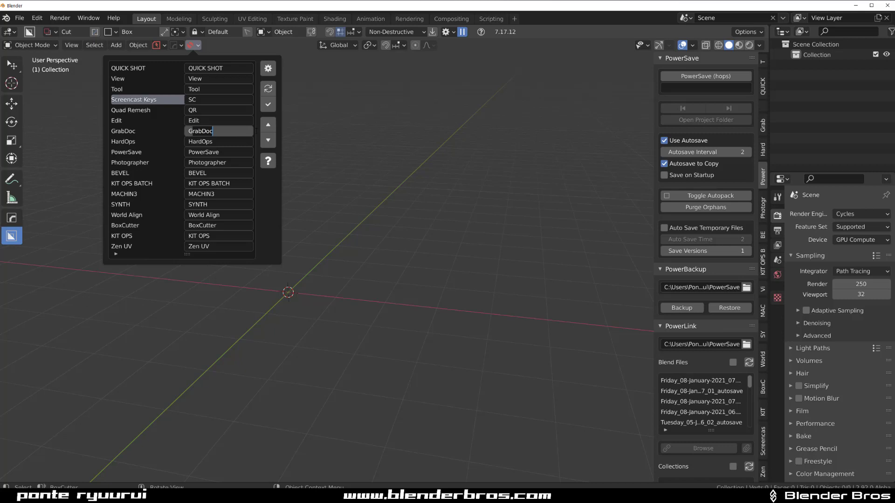
{"action": "key", "text": "BackSpace"}
{"action": "key", "text": "BackSpace"}
{"action": "key", "text": "BackSpace"}
{"action": "key", "text": "BackSpace"}
{"action": "key", "text": "BackSpace"}
{"action": "key", "text": "BackSpace"}
{"action": "type", "text": "doc"}
{"action": "double_click", "coordinate": [218, 141]}
{"action": "key", "text": "BackSpace"}
{"action": "key", "text": "BackSpace"}
{"action": "key", "text": "BackSpace"}
{"action": "key", "text": "BackSpace"}
{"action": "key", "text": "BackSpace"}
{"action": "key", "text": "BackSpace"}
{"action": "type", "text": "OPS"}
{"action": "double_click", "coordinate": [219, 152]}
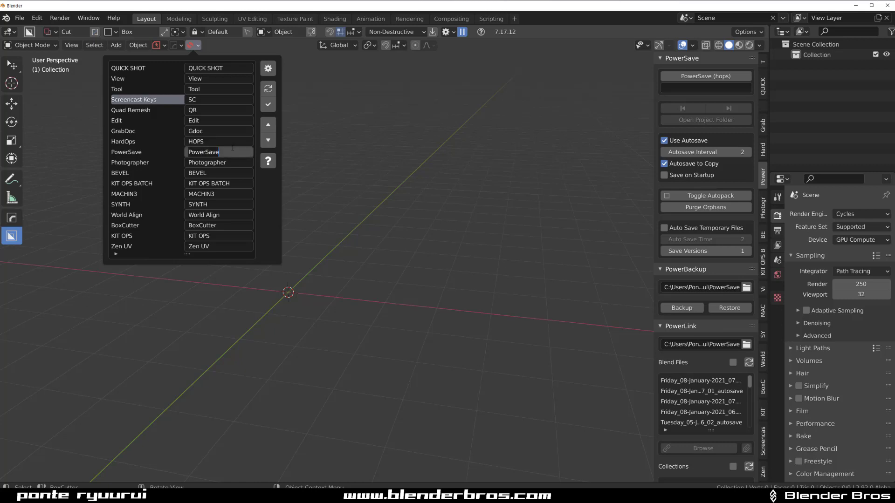
{"action": "type", "text": "PS"}
{"action": "double_click", "coordinate": [219, 162]}
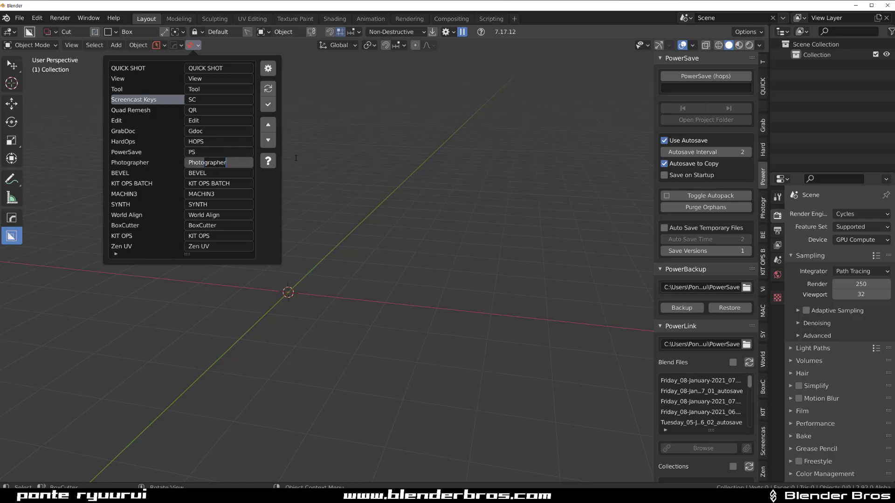
{"action": "key", "text": "BackSpace"}
{"action": "key", "text": "BackSpace"}
{"action": "key", "text": "BackSpace"}
{"action": "key", "text": "BackSpace"}
{"action": "key", "text": "BackSpace"}
{"action": "key", "text": "BackSpace"}
{"action": "key", "text": "BackSpace"}
{"action": "key", "text": "BackSpace"}
Rename KIT OPS BEVEL, BATCH, SYNTH and KIT OPS all to KO and apply the names
{"action": "double_click", "coordinate": [216, 173]}
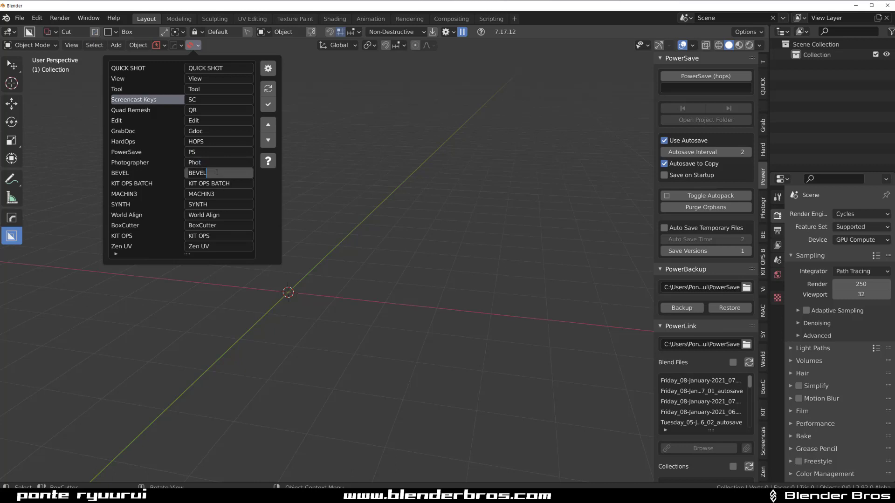
{"action": "key", "text": "BackSpace"}
{"action": "key", "text": "BackSpace"}
{"action": "key", "text": "BackSpace"}
{"action": "key", "text": "BackSpace"}
{"action": "key", "text": "BackSpace"}
{"action": "type", "text": "KO"}
{"action": "key", "text": "Tab"}
{"action": "key", "text": "ctrl+a"}
{"action": "type", "text": "KO"}
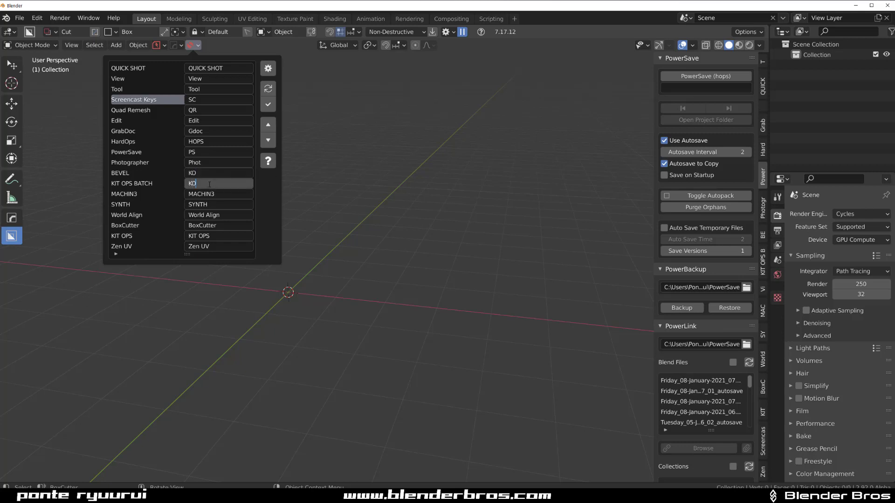
{"action": "left_click", "coordinate": [209, 205]}
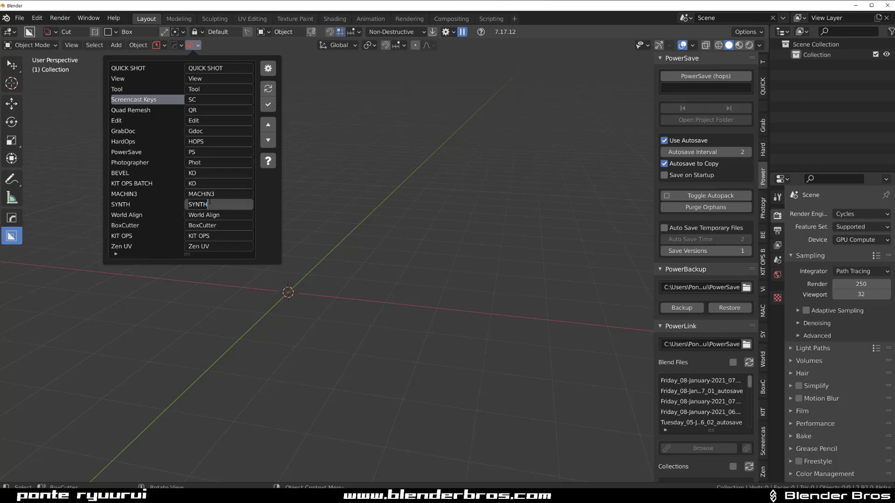
{"action": "key", "text": "ctrl+a"}
{"action": "type", "text": "KO"}
{"action": "left_click", "coordinate": [194, 236]}
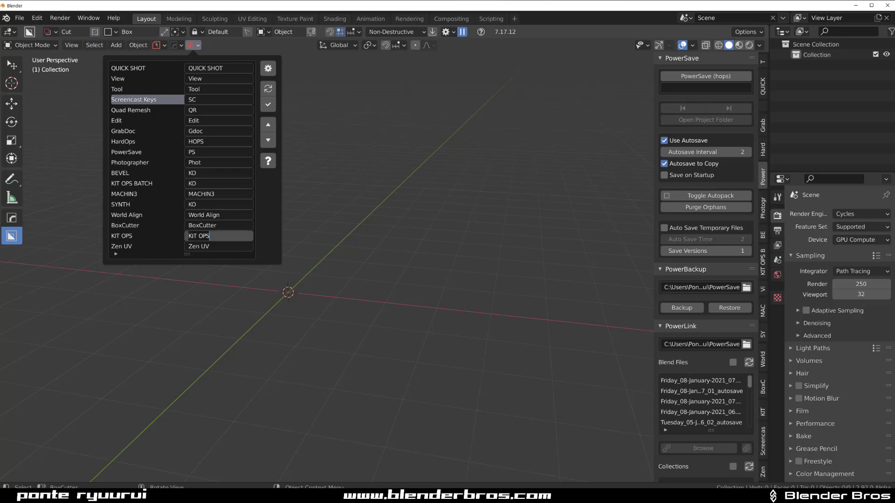
{"action": "key", "text": "ctrl+a"}
{"action": "type", "text": "KO"}
{"action": "left_click", "coordinate": [269, 103]}
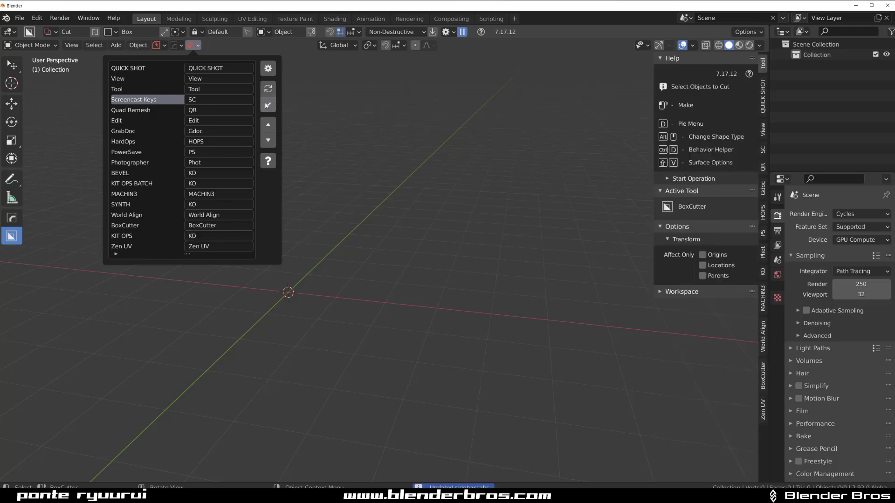
In the sidebar's KO tab, collapse the four KIT OPS panels
{"action": "left_click", "coordinate": [764, 271]}
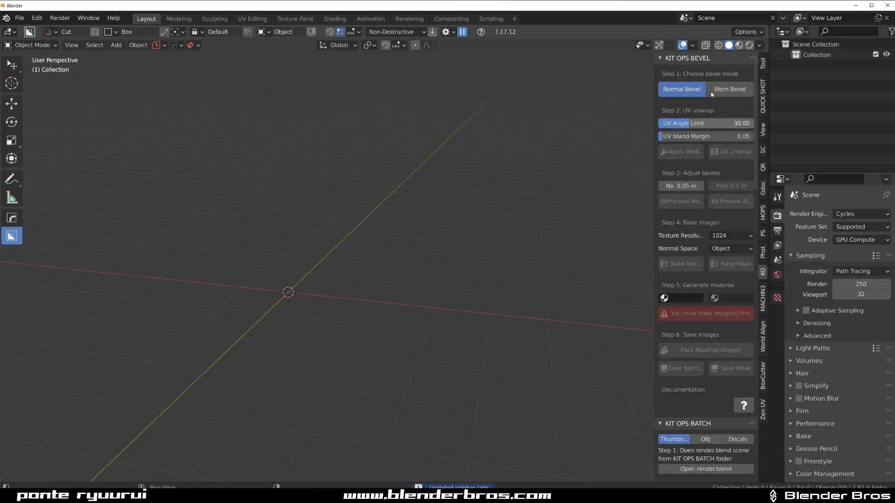
{"action": "left_click", "coordinate": [662, 58]}
{"action": "left_click", "coordinate": [661, 71]}
{"action": "left_click", "coordinate": [661, 84]}
{"action": "left_click", "coordinate": [662, 95]}
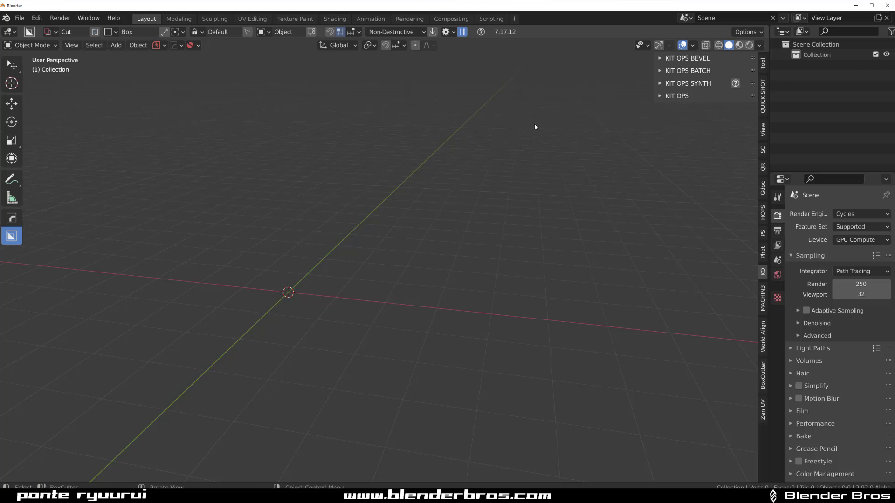
Reorder the HardOps tab to sit just below SC
{"action": "left_click", "coordinate": [192, 45]}
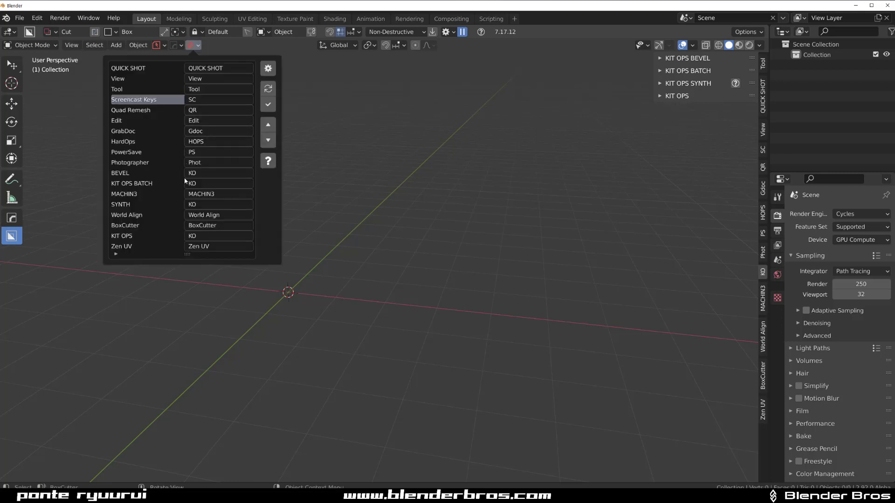
{"action": "left_click", "coordinate": [132, 239]}
{"action": "left_click", "coordinate": [143, 143]}
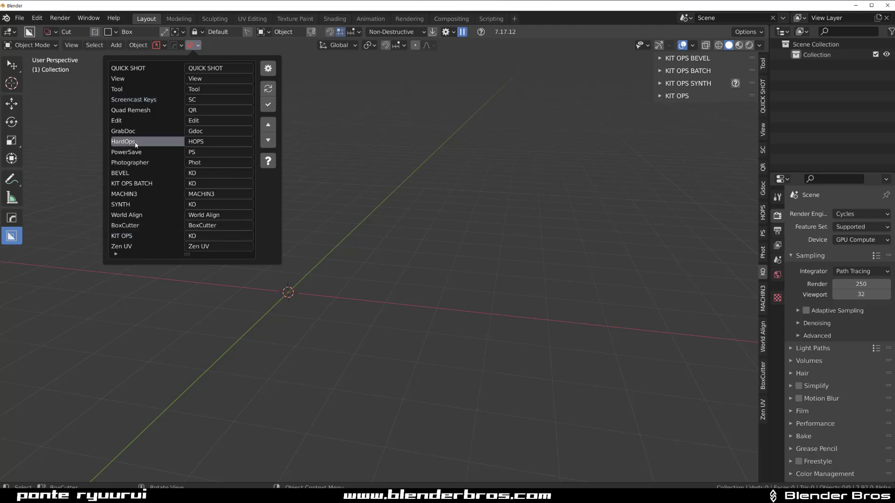
{"action": "left_click", "coordinate": [272, 128]}
{"action": "left_click", "coordinate": [273, 128]}
{"action": "left_click", "coordinate": [272, 128]}
{"action": "left_click", "coordinate": [273, 129]}
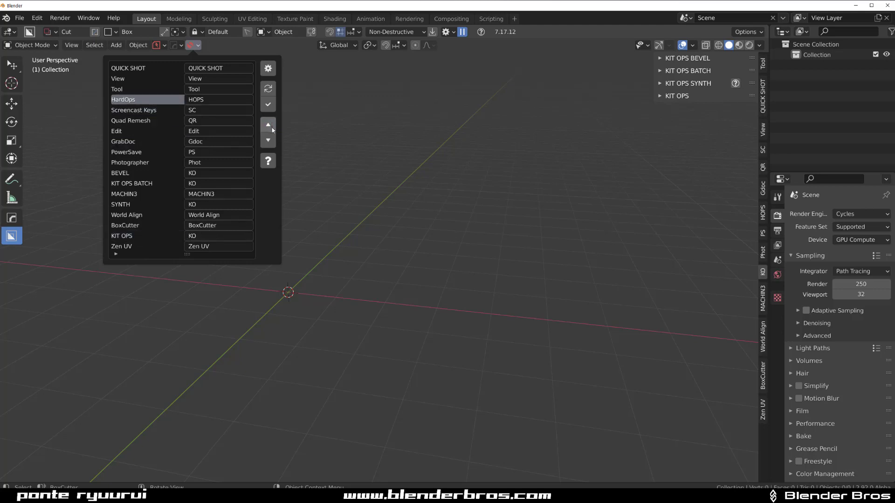
{"action": "left_click", "coordinate": [268, 140]}
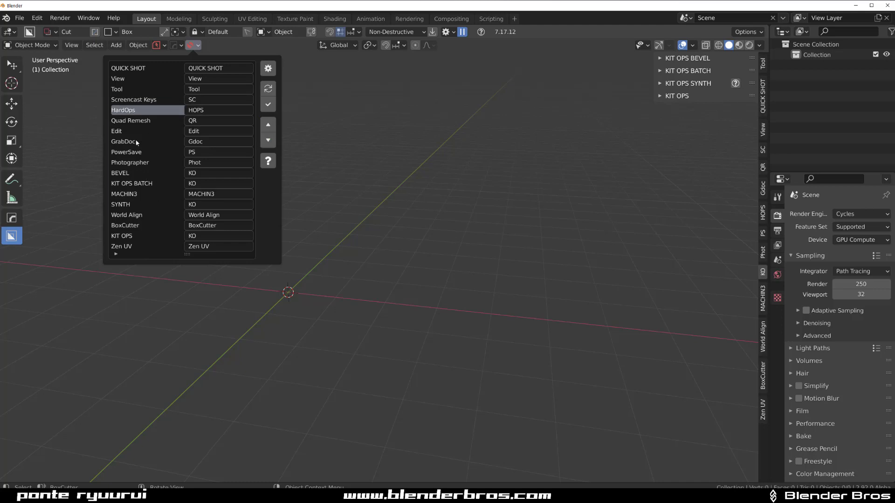
{"action": "key", "text": "Escape"}
Move BoxCutter up to just below Quad Remesh
{"action": "left_click", "coordinate": [190, 45]}
{"action": "left_click", "coordinate": [125, 225]}
{"action": "left_click", "coordinate": [270, 125]}
{"action": "left_click", "coordinate": [269, 125]}
{"action": "left_click", "coordinate": [269, 125]}
{"action": "left_click", "coordinate": [270, 125]}
{"action": "left_click", "coordinate": [270, 125]}
{"action": "left_click", "coordinate": [273, 126]}
{"action": "left_click", "coordinate": [273, 126]}
{"action": "left_click", "coordinate": [273, 125]}
{"action": "left_click", "coordinate": [273, 126]}
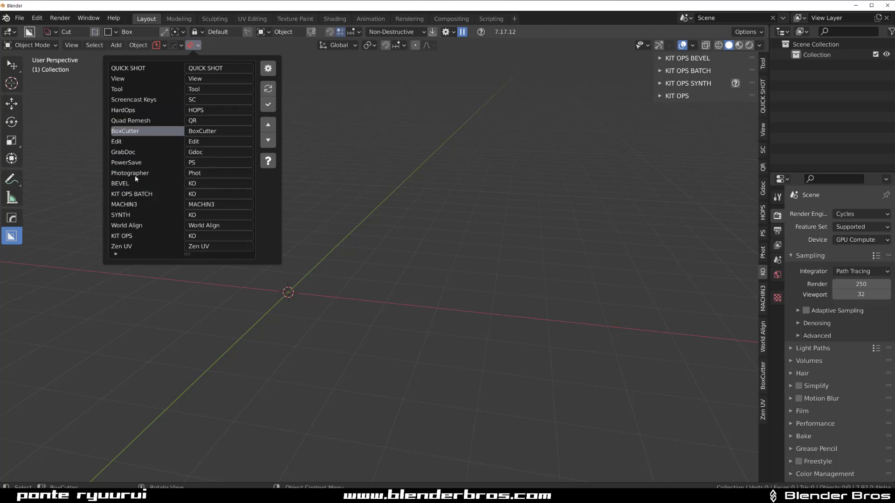
Move KIT OPS up below BoxCutter, then PowerSave below KIT OPS
{"action": "left_click", "coordinate": [125, 238]}
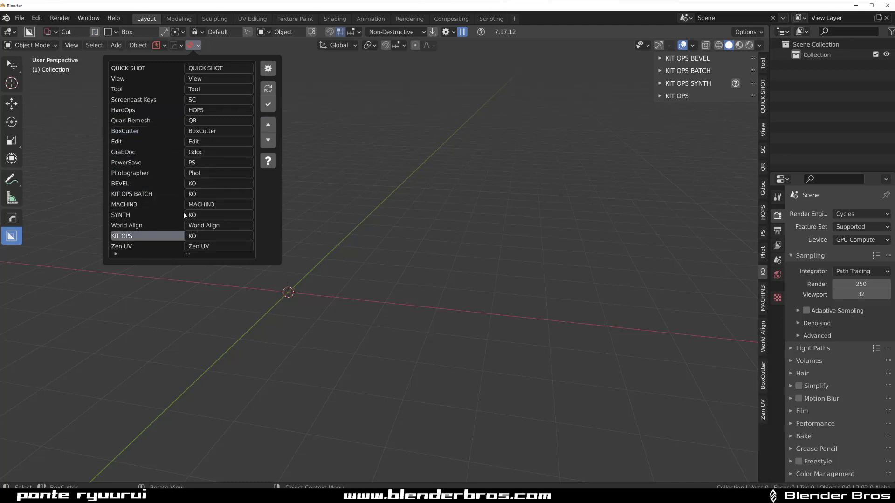
{"action": "left_click", "coordinate": [268, 125]}
{"action": "left_click", "coordinate": [269, 125]}
{"action": "left_click", "coordinate": [268, 125]}
{"action": "left_click", "coordinate": [269, 125]}
{"action": "left_click", "coordinate": [269, 125]}
{"action": "left_click", "coordinate": [268, 125]}
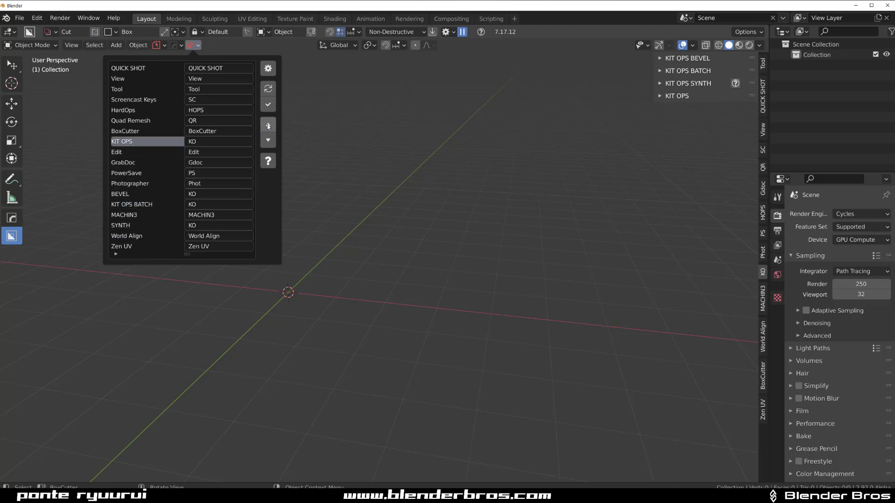
{"action": "left_click", "coordinate": [136, 175]}
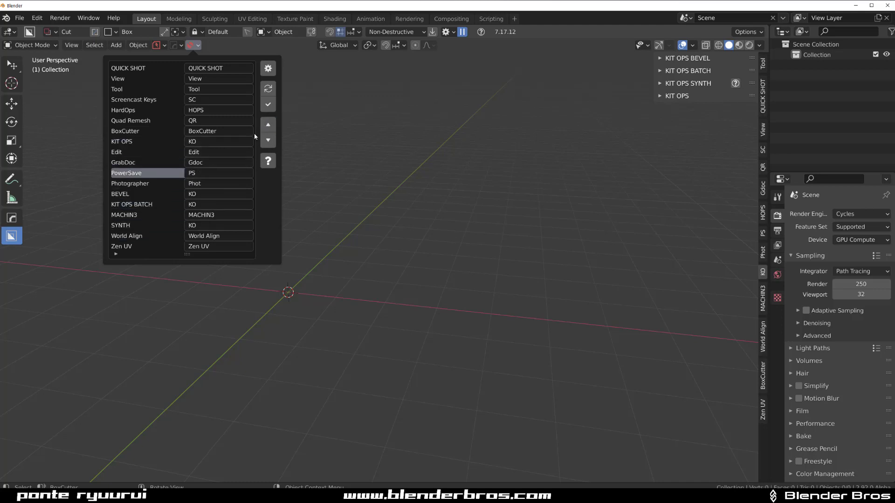
{"action": "left_click", "coordinate": [268, 125]}
{"action": "left_click", "coordinate": [268, 124]}
Rename MACHIN3 to M3 and move it up to just below BoxCutter
{"action": "left_click", "coordinate": [160, 186]}
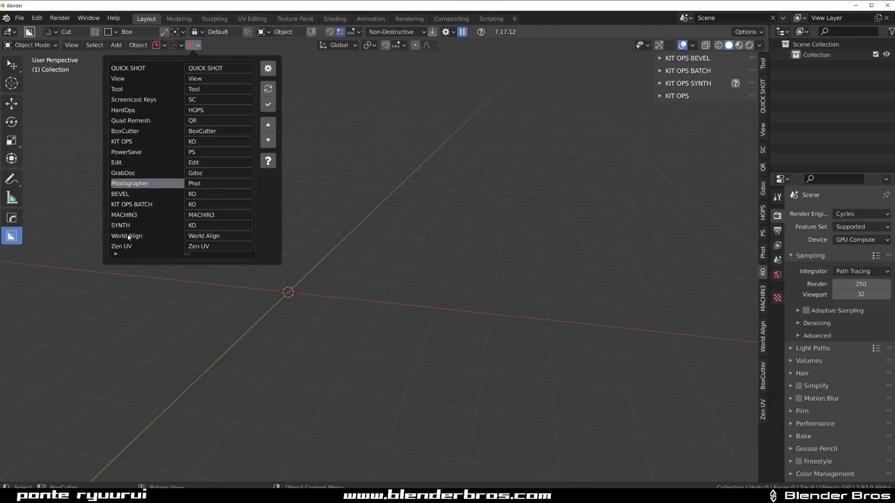
{"action": "left_click", "coordinate": [154, 217]}
{"action": "left_click", "coordinate": [226, 214]}
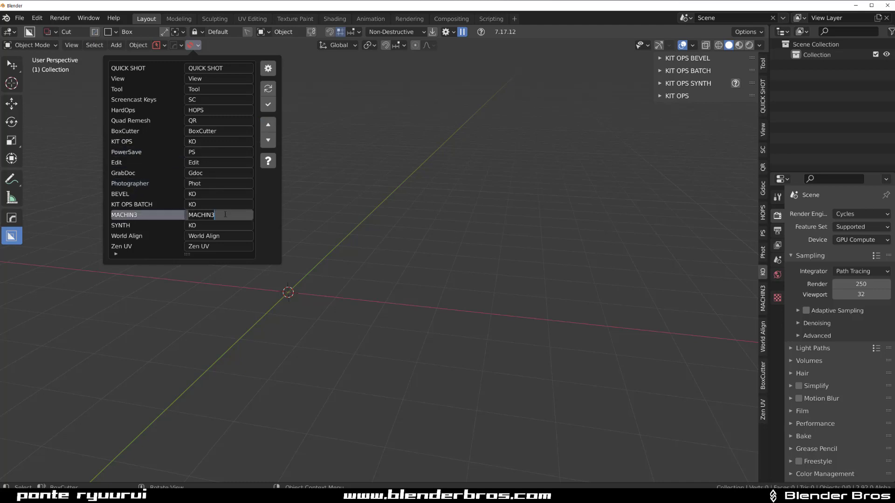
{"action": "type", "text": "M3"}
{"action": "key", "text": "Return"}
{"action": "left_click", "coordinate": [269, 124]}
{"action": "left_click", "coordinate": [268, 124]}
{"action": "left_click", "coordinate": [268, 125]}
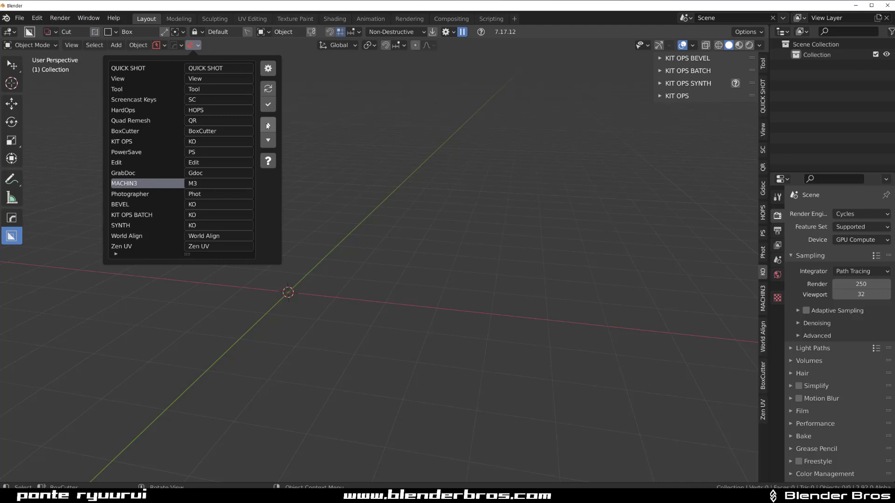
{"action": "left_click", "coordinate": [268, 124]}
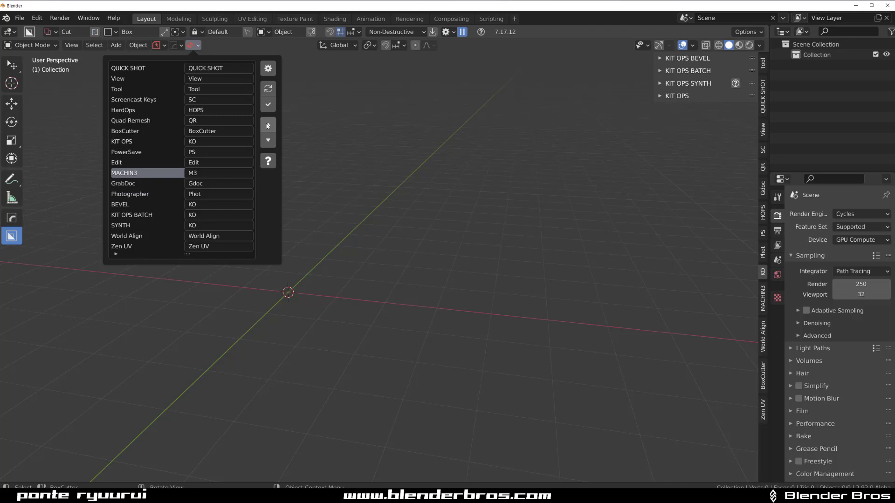
{"action": "left_click", "coordinate": [268, 125]}
{"action": "left_click", "coordinate": [268, 124]}
{"action": "left_click", "coordinate": [268, 125]}
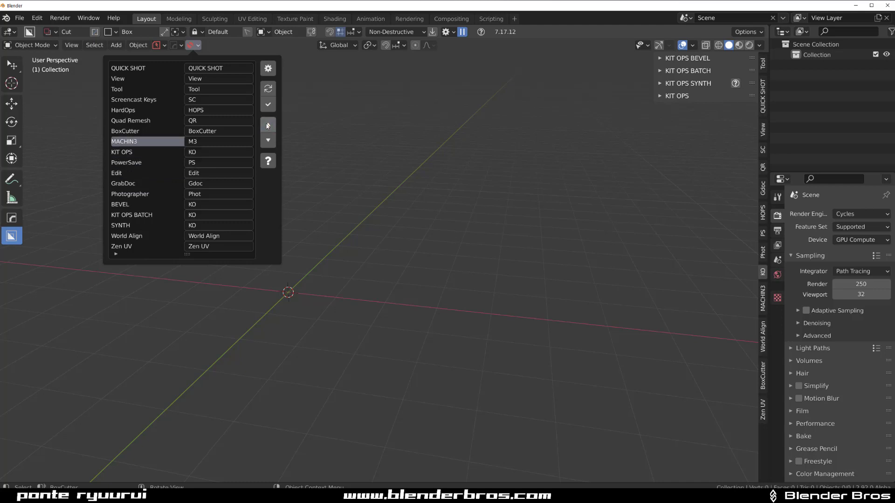
Rename Zen UV to ZUV and World Align to WA, then apply the changes
{"action": "left_click", "coordinate": [131, 226]}
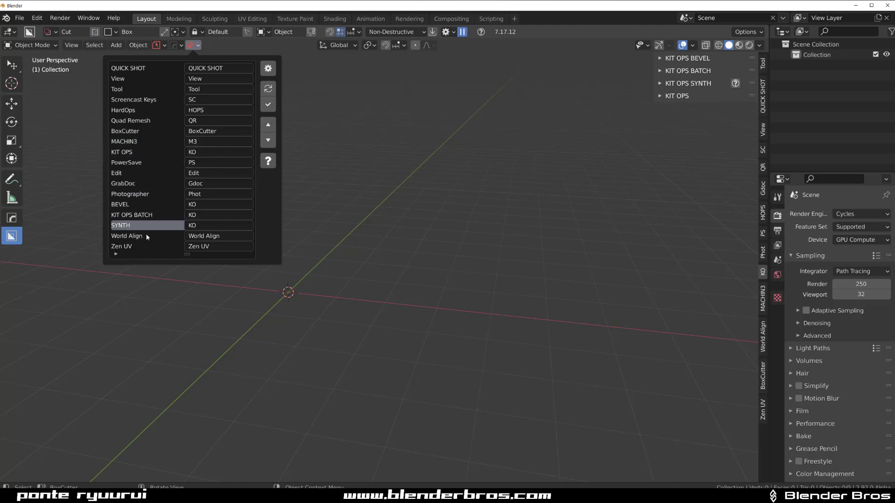
{"action": "left_click", "coordinate": [143, 194]}
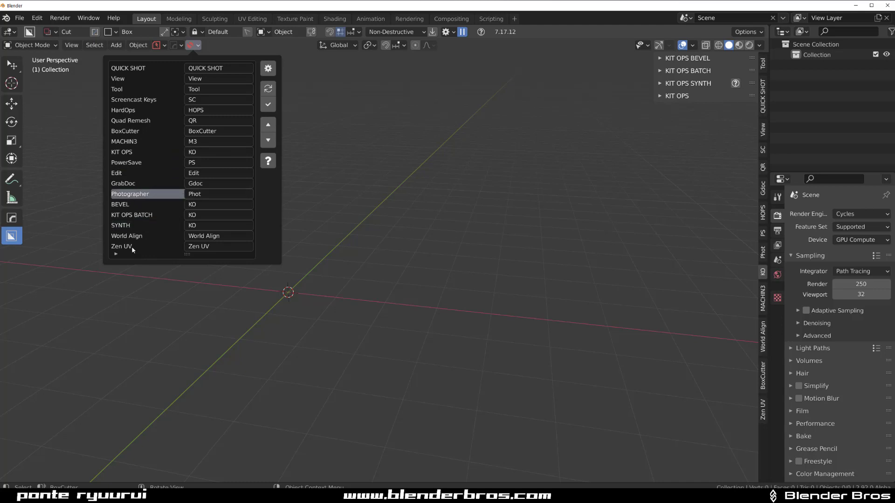
{"action": "left_click", "coordinate": [214, 246]}
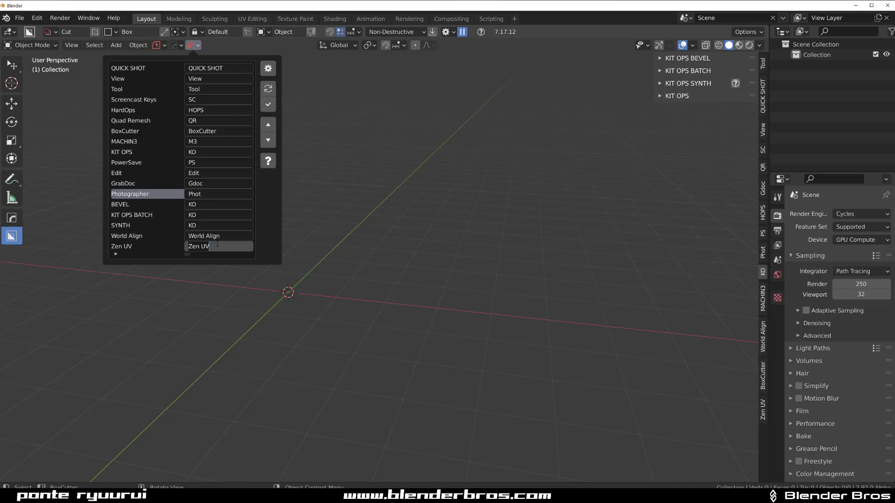
{"action": "type", "text": "ZUV"}
{"action": "key", "text": "Return"}
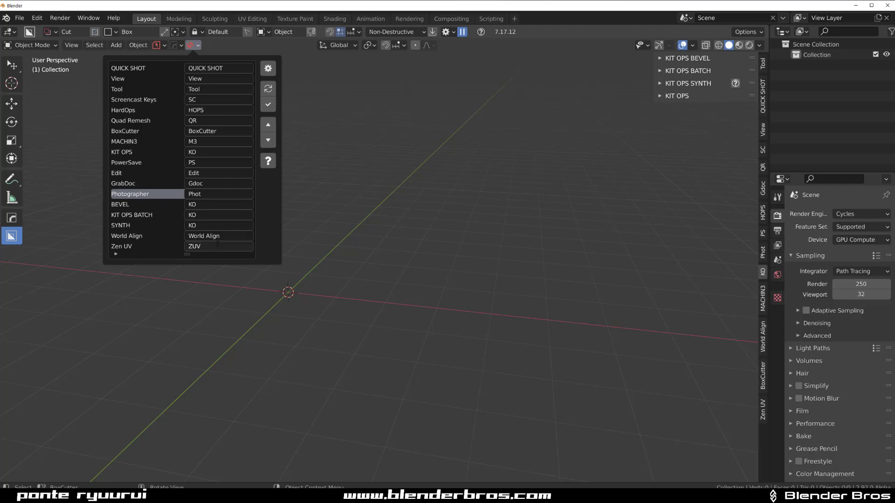
{"action": "left_click", "coordinate": [221, 236]}
{"action": "type", "text": "WA"}
{"action": "key", "text": "Return"}
{"action": "left_click", "coordinate": [268, 104]}
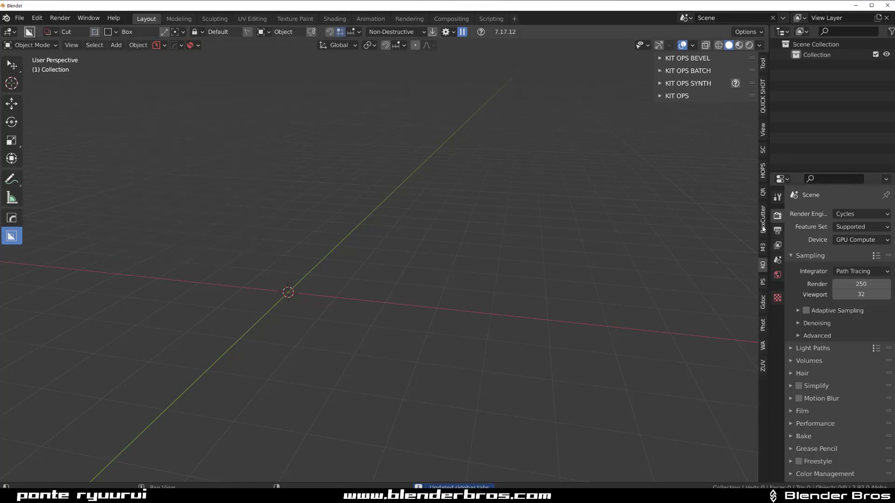
Rename the BoxCutter tab to BC and apply it
{"action": "left_click", "coordinate": [195, 45]}
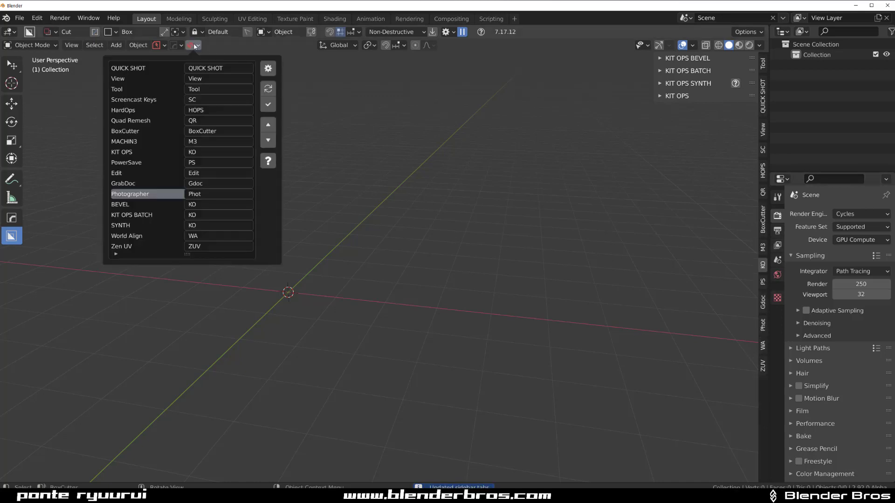
{"action": "left_click", "coordinate": [210, 133]}
{"action": "type", "text": "BC"}
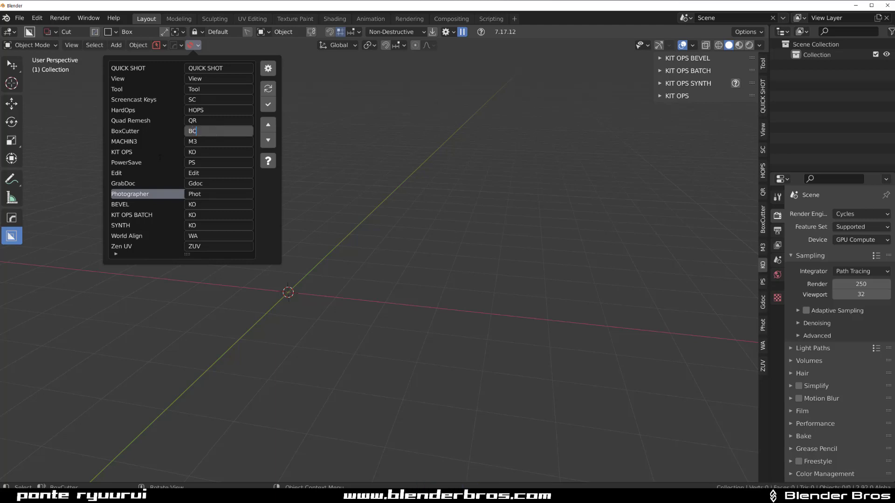
{"action": "left_click", "coordinate": [268, 104]}
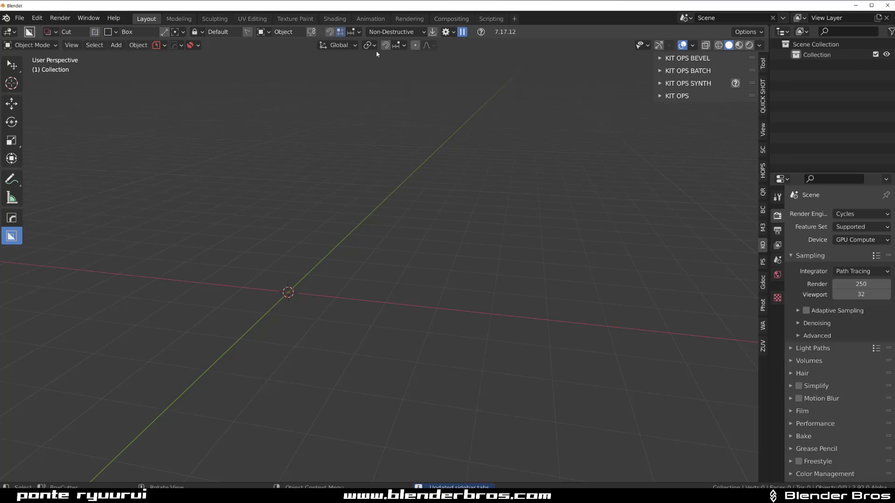
Rename QUICK SHOT to KO and apply, grouping it with the KIT OPS panels
{"action": "left_click", "coordinate": [191, 46]}
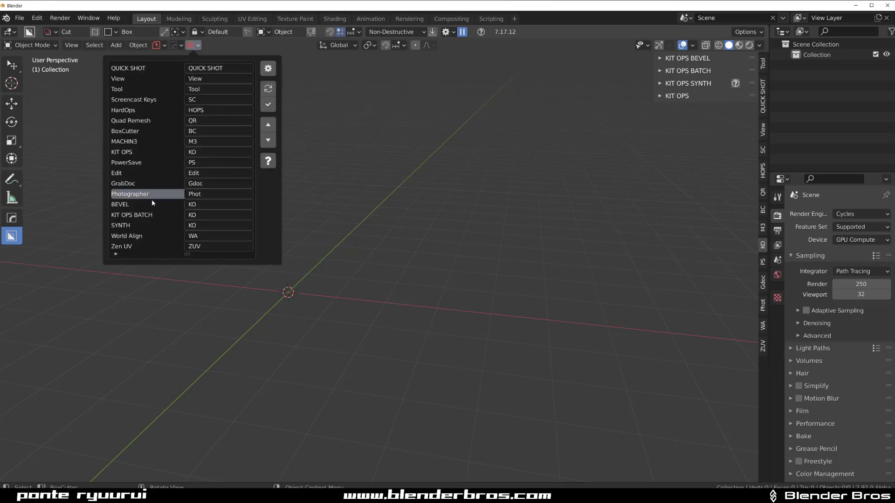
{"action": "left_click", "coordinate": [228, 69]}
{"action": "type", "text": "KO"}
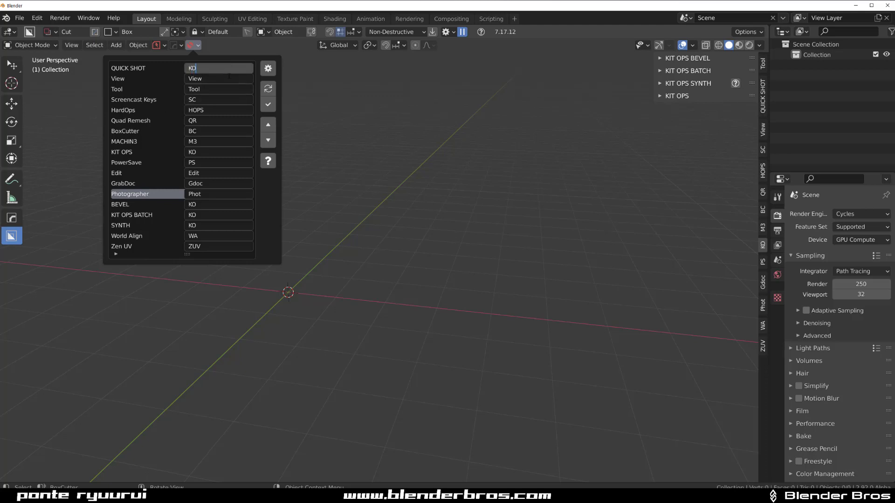
{"action": "key", "text": "Return"}
{"action": "left_click", "coordinate": [268, 104]}
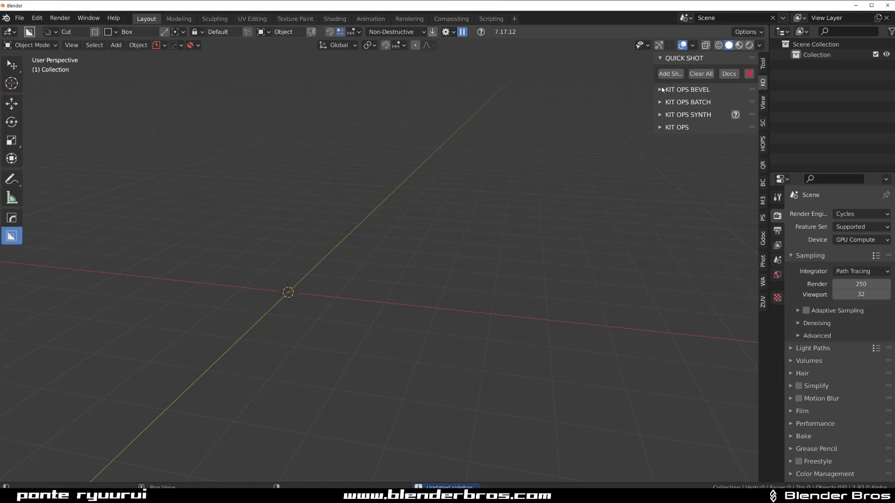
Collapse the QUICK SHOT panel in the sidebar's KO tab
{"action": "left_click", "coordinate": [684, 58]}
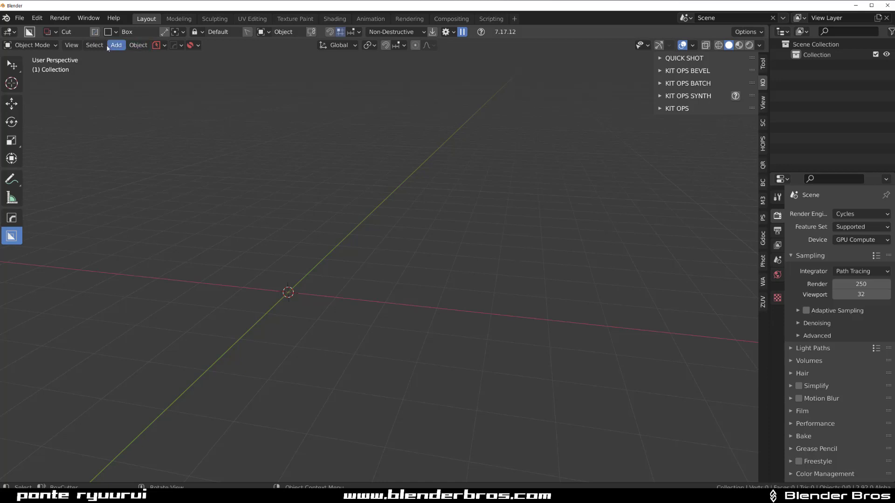
{"action": "left_click", "coordinate": [20, 18]}
{"action": "left_click", "coordinate": [196, 45]}
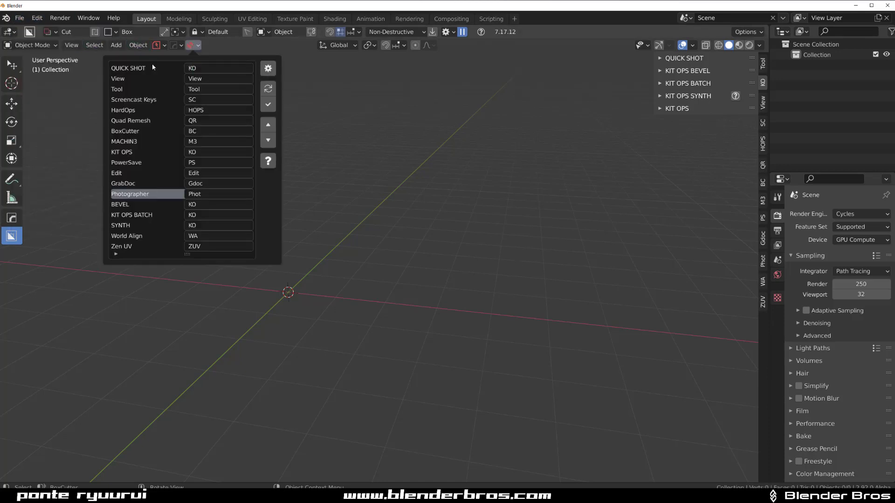
Save the current layout via File > Defaults > Save Startup File, then quit Blender
{"action": "left_click", "coordinate": [19, 18]}
{"action": "mouse_move", "coordinate": [61, 213]}
{"action": "left_click", "coordinate": [156, 210]}
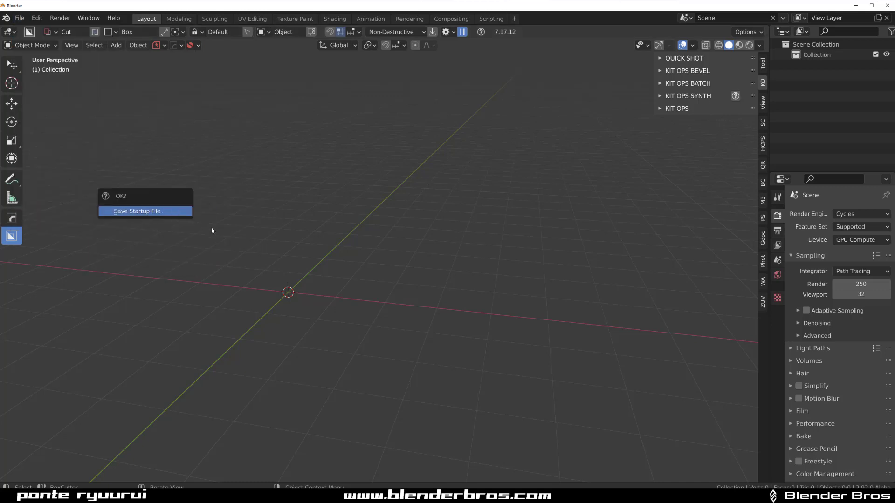
{"action": "left_click", "coordinate": [18, 18]}
{"action": "mouse_move", "coordinate": [61, 209]}
{"action": "left_click", "coordinate": [129, 210]}
{"action": "left_click", "coordinate": [128, 208]}
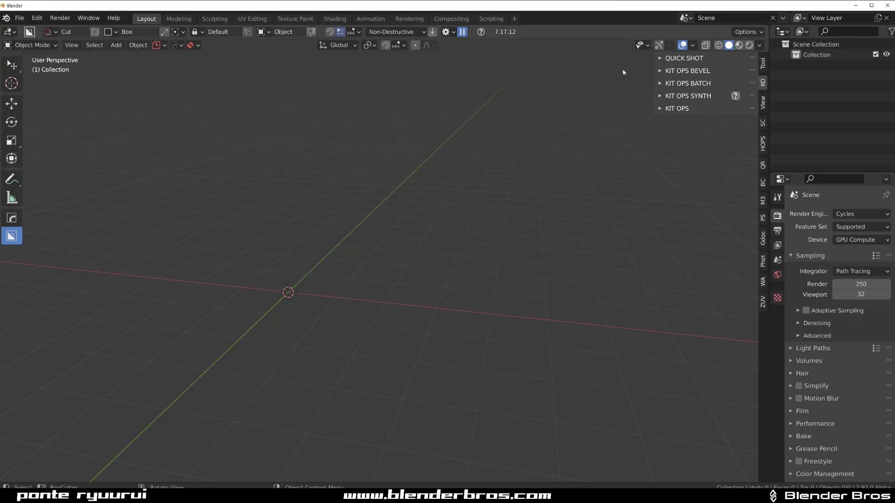
{"action": "left_click", "coordinate": [887, 6]}
Quit without saving the scene, then uncheck Splash Screen under Preferences > Interface
{"action": "left_click", "coordinate": [465, 272]}
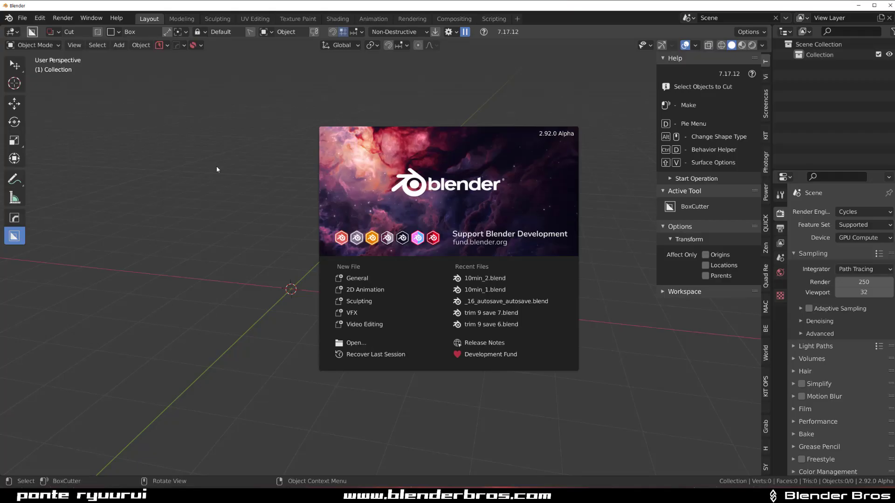
{"action": "left_click", "coordinate": [166, 162]}
{"action": "left_click", "coordinate": [39, 18]}
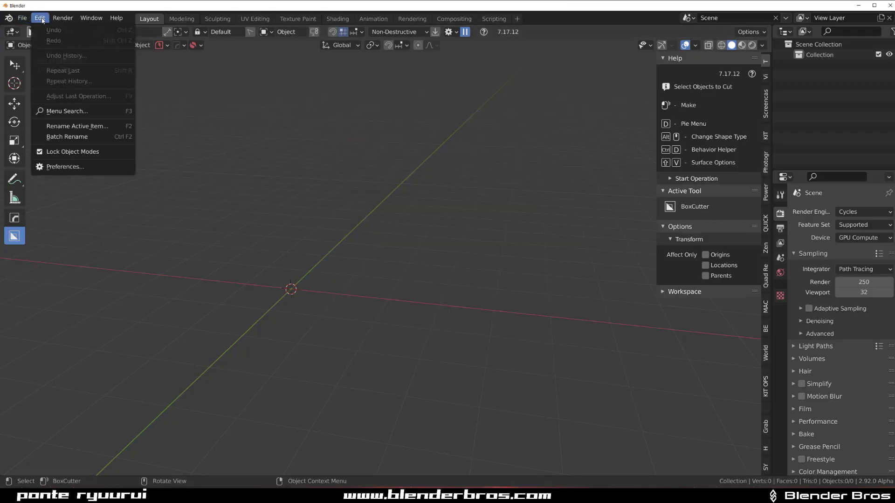
{"action": "left_click", "coordinate": [54, 167]}
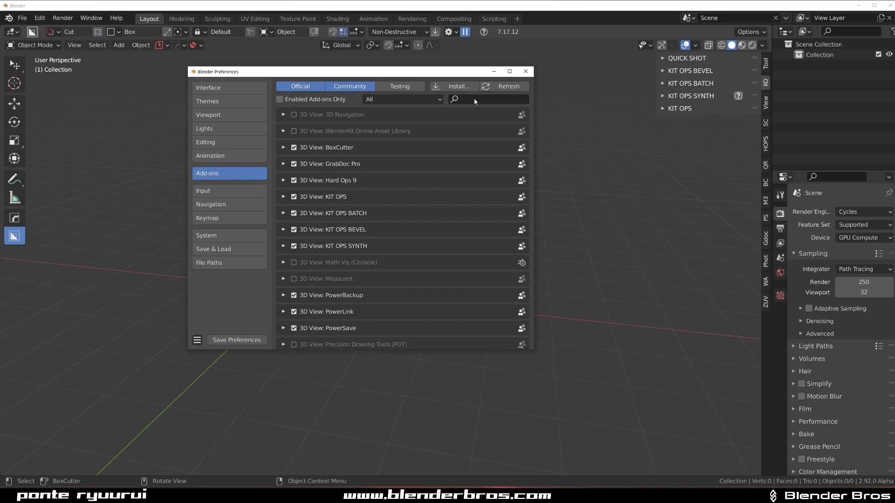
{"action": "left_click", "coordinate": [475, 101]}
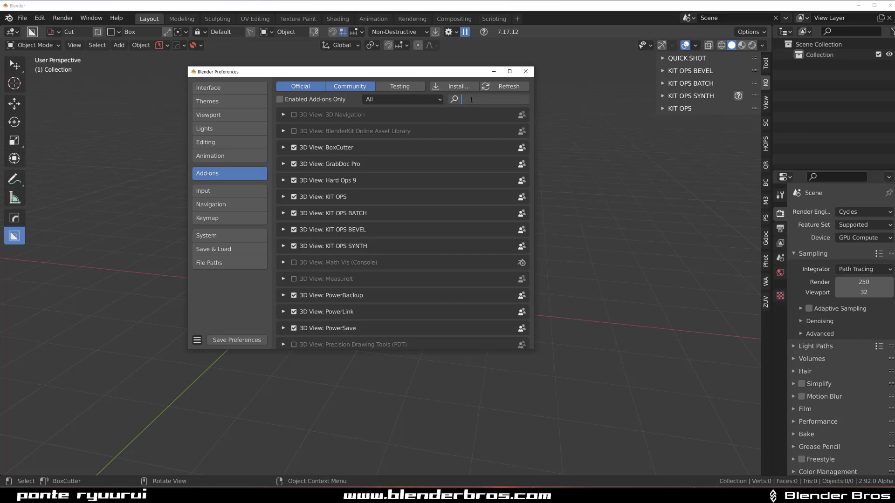
{"action": "left_click", "coordinate": [248, 84]}
{"action": "left_click", "coordinate": [391, 123]}
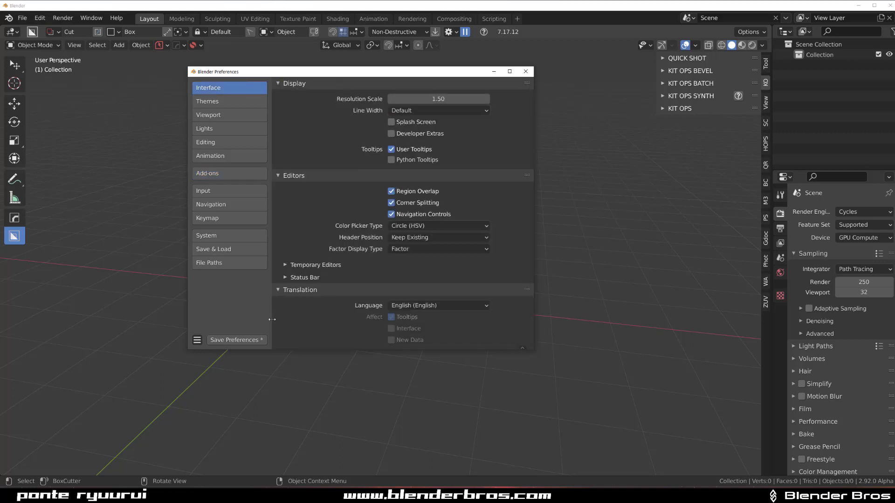
Close Blender Preferences to return to the empty 3D viewport with short sidebar tab names
{"action": "left_click", "coordinate": [526, 71]}
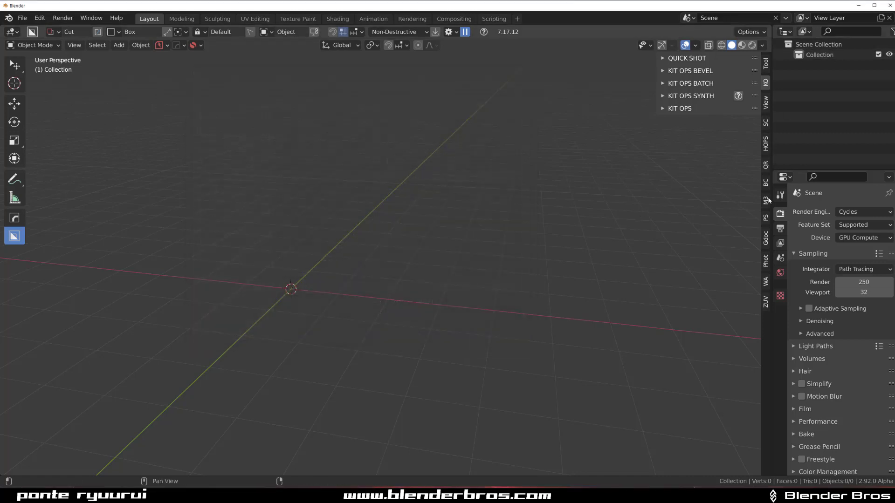